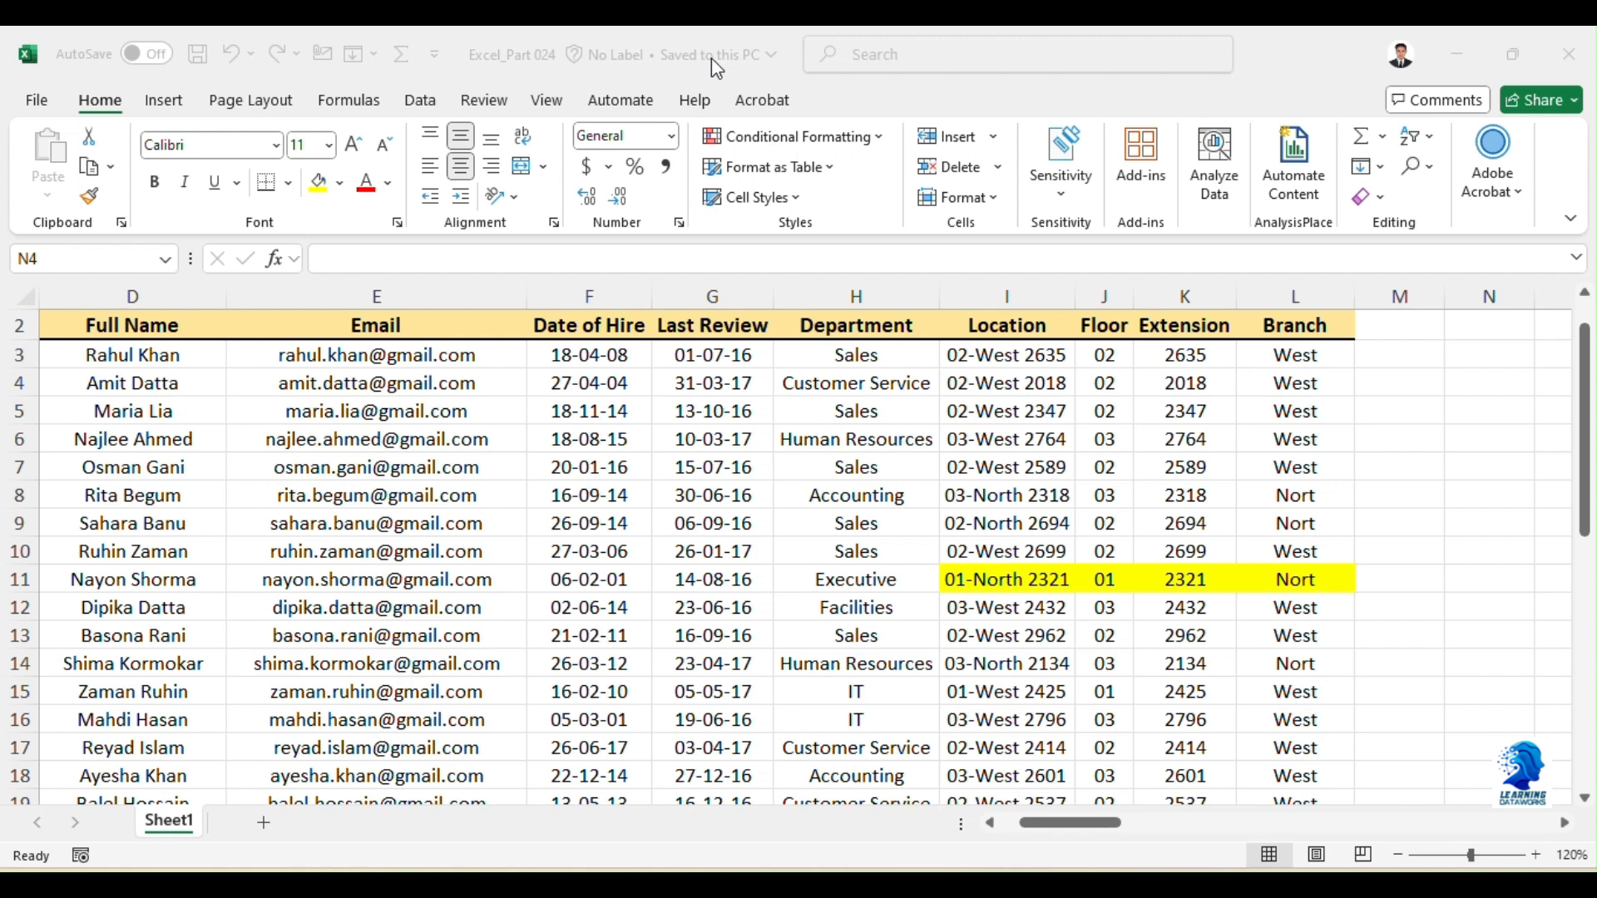
# - Examine the MID formulas in the Branch column against the Location and Extension entries, including the highlighted row 11
pyautogui.click(1297, 292)
pyautogui.click(1298, 292)
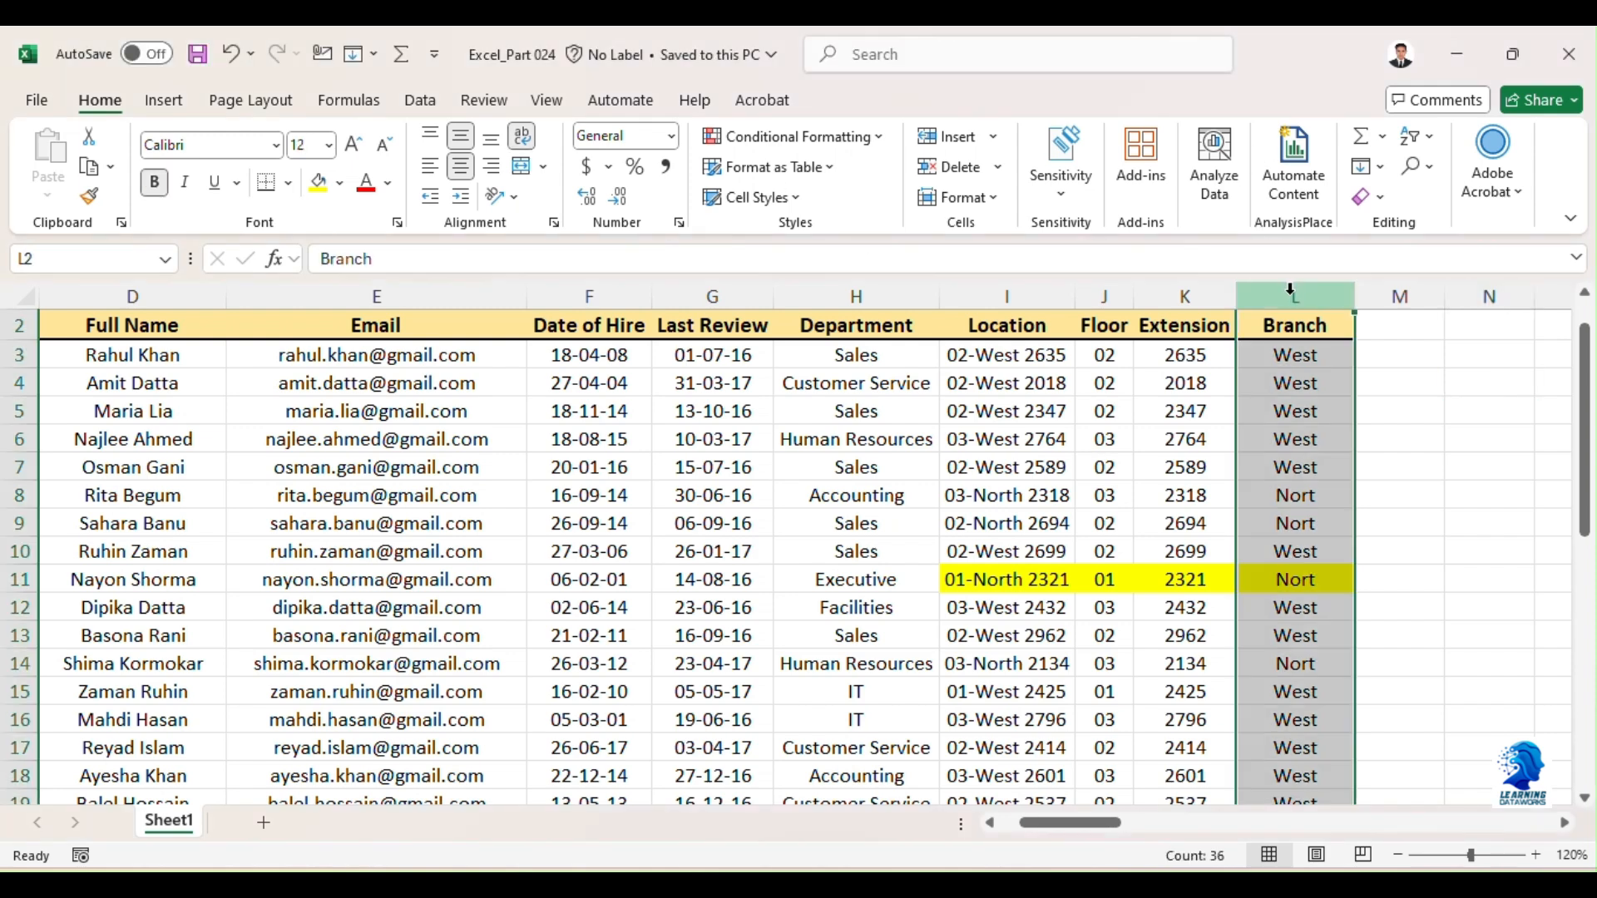
pyautogui.click(1283, 549)
pyautogui.click(1285, 582)
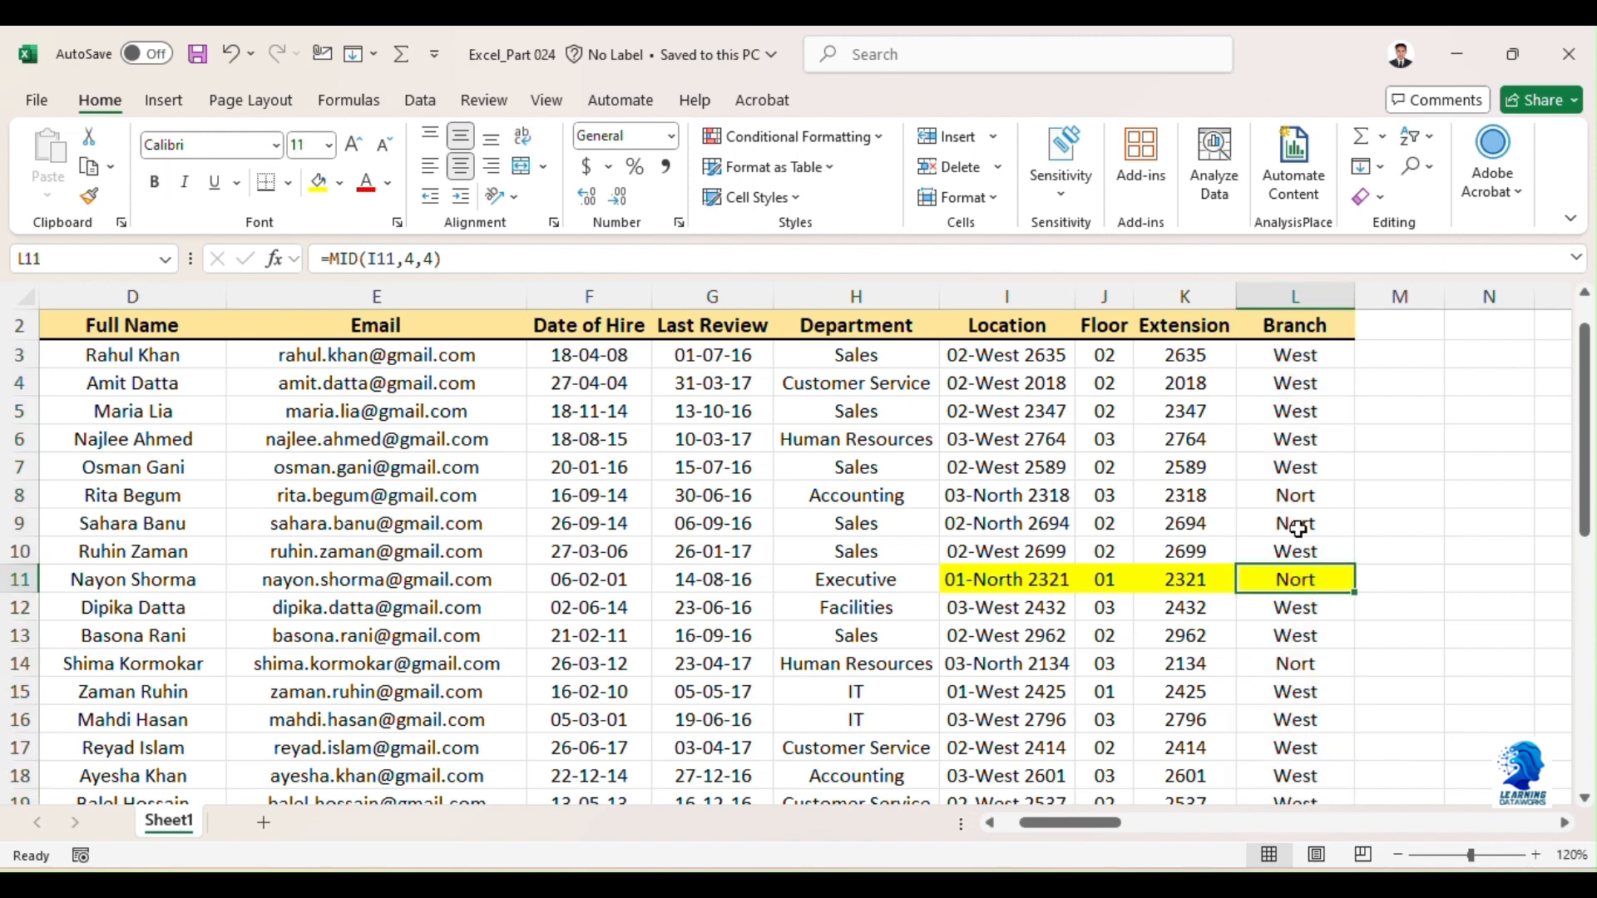
pyautogui.click(1302, 360)
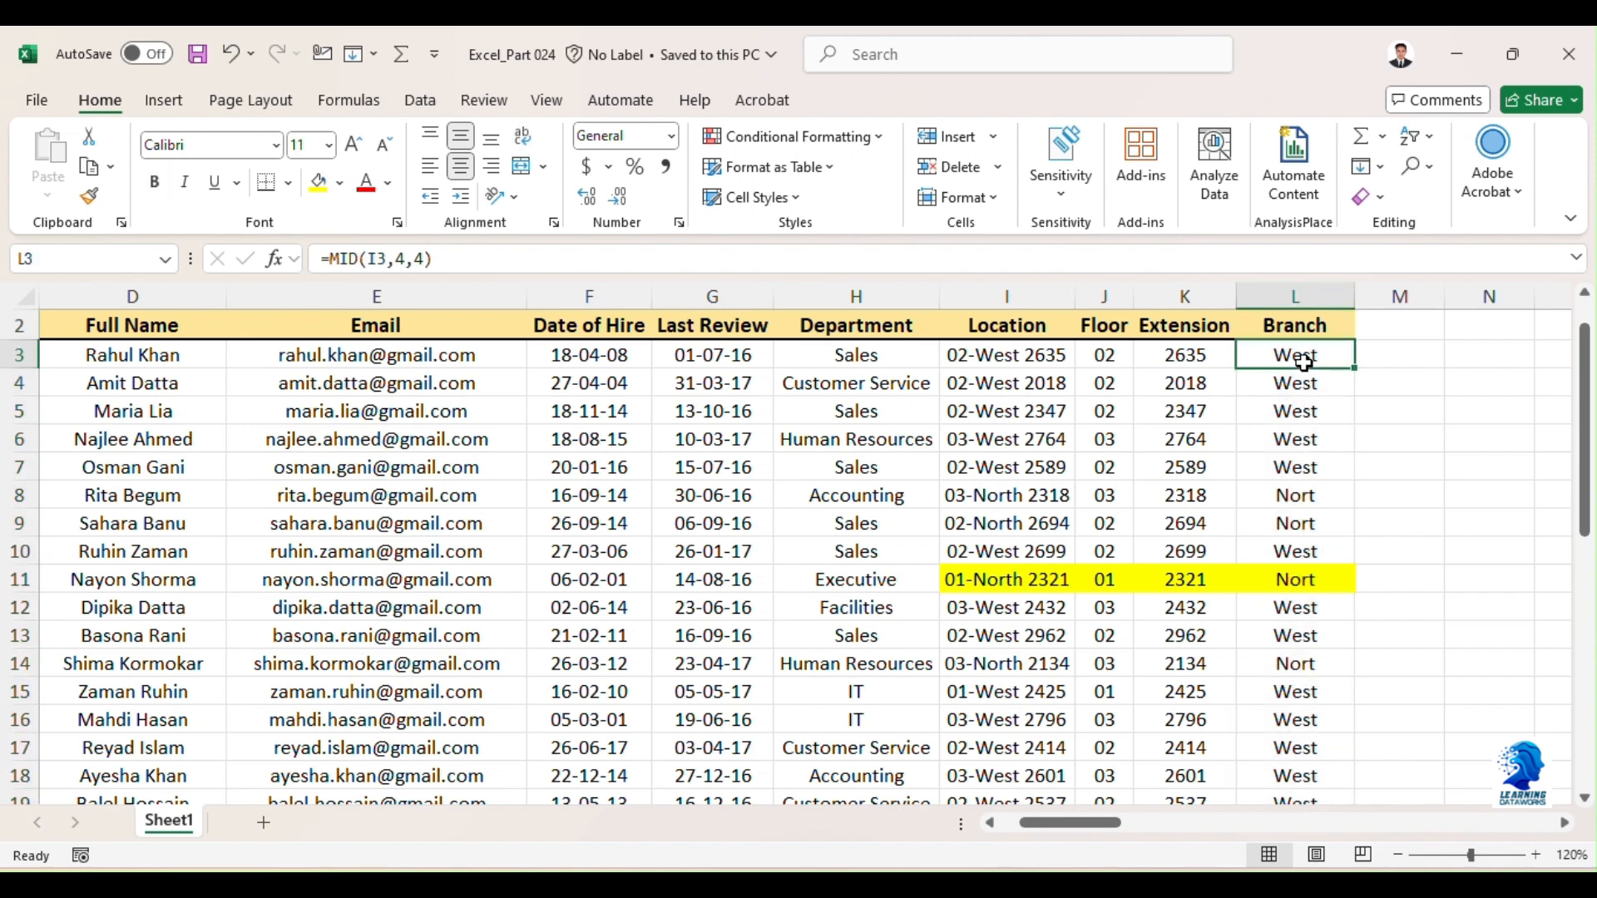
pyautogui.click(695, 259)
pyautogui.click(1321, 528)
pyautogui.click(1305, 381)
pyautogui.click(1295, 520)
pyautogui.click(1277, 603)
pyautogui.moveTo(1024, 580); pyautogui.dragTo(1249, 581)
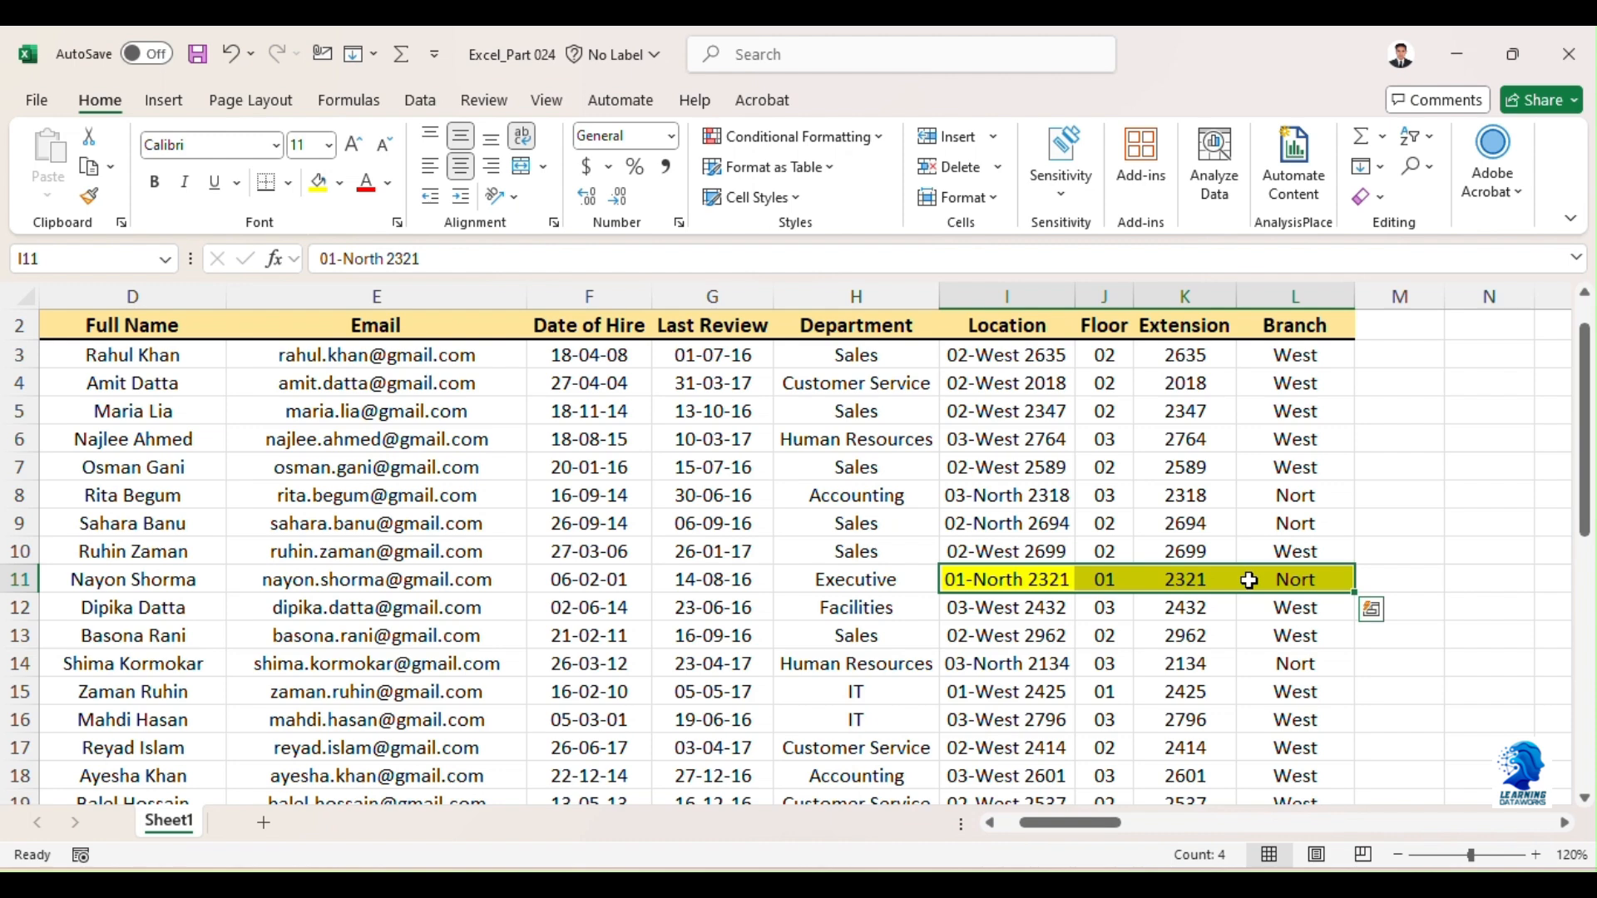
pyautogui.click(1298, 436)
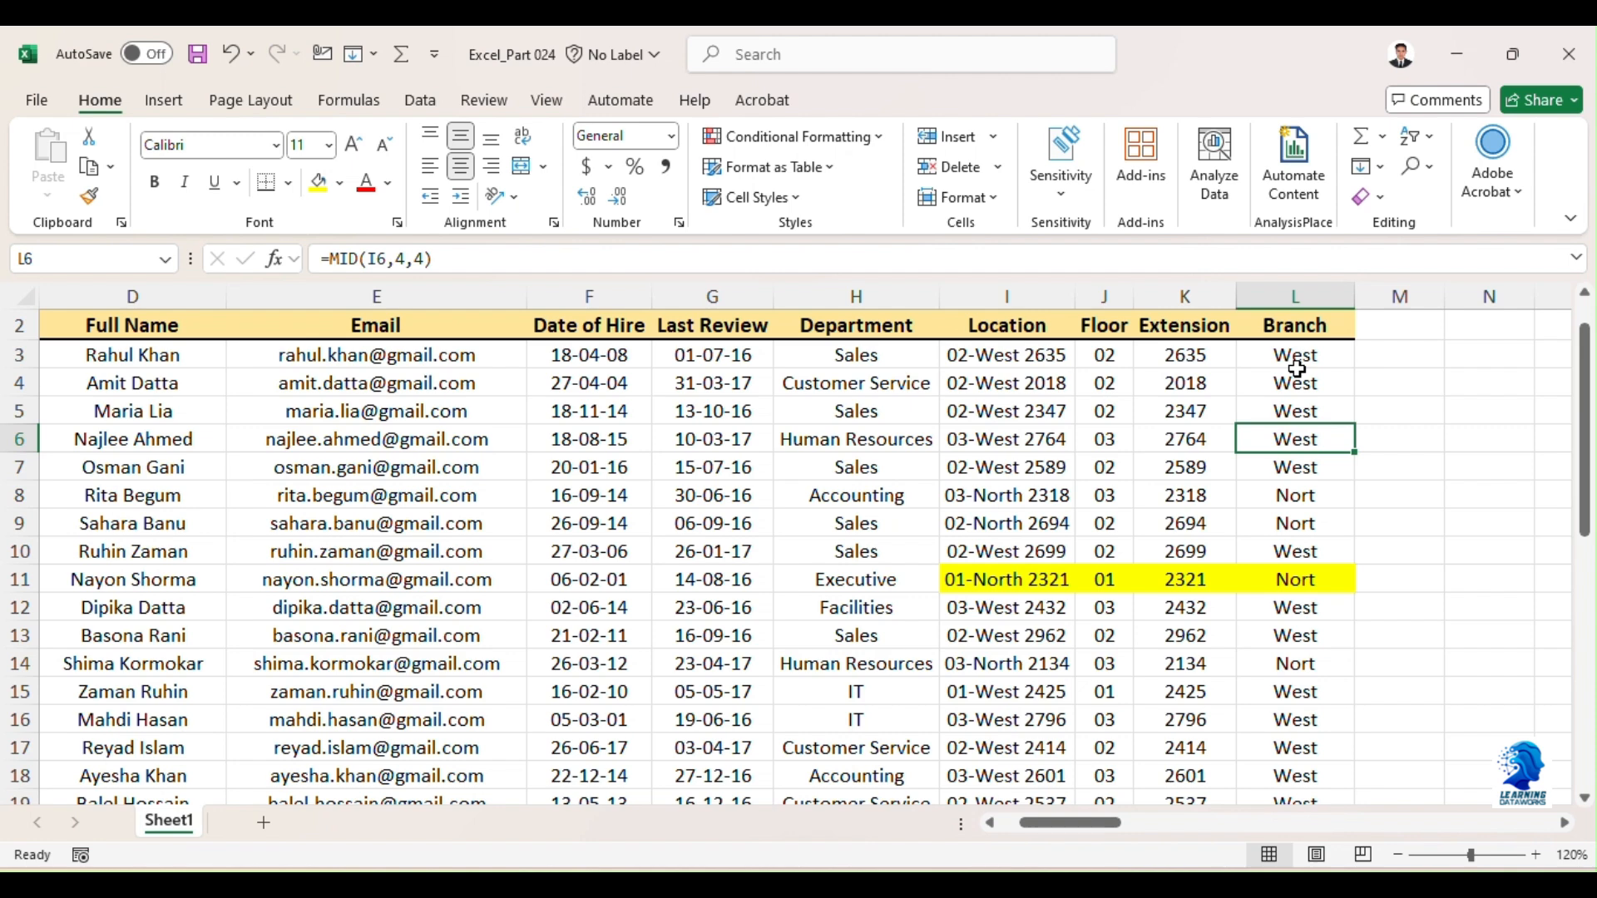
pyautogui.click(1292, 632)
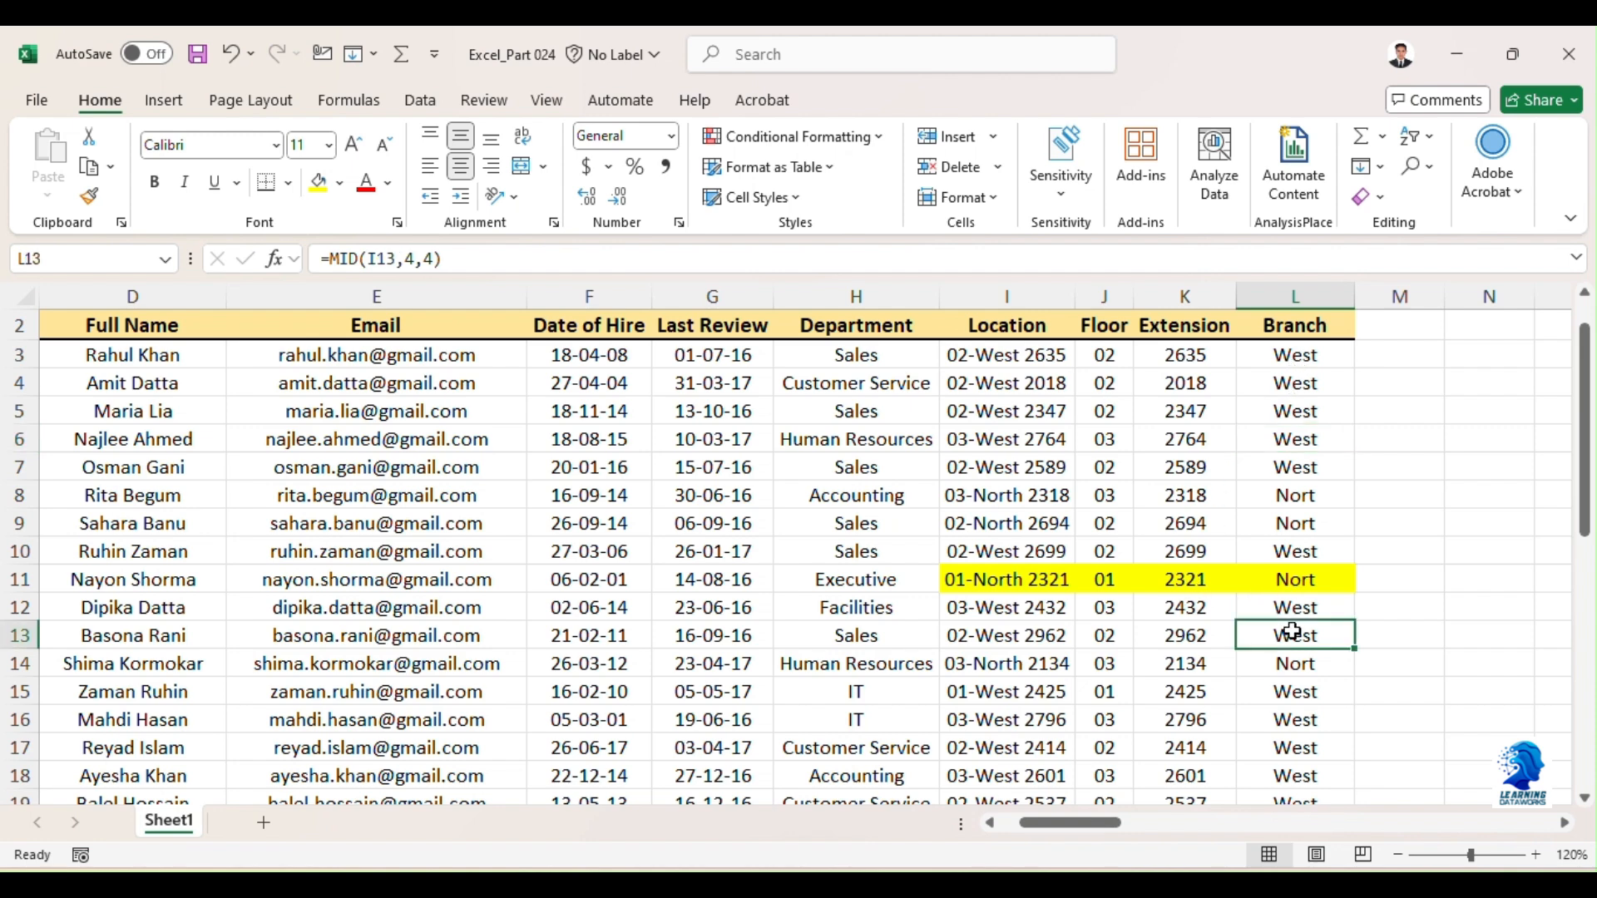
pyautogui.click(1298, 414)
pyautogui.click(1296, 362)
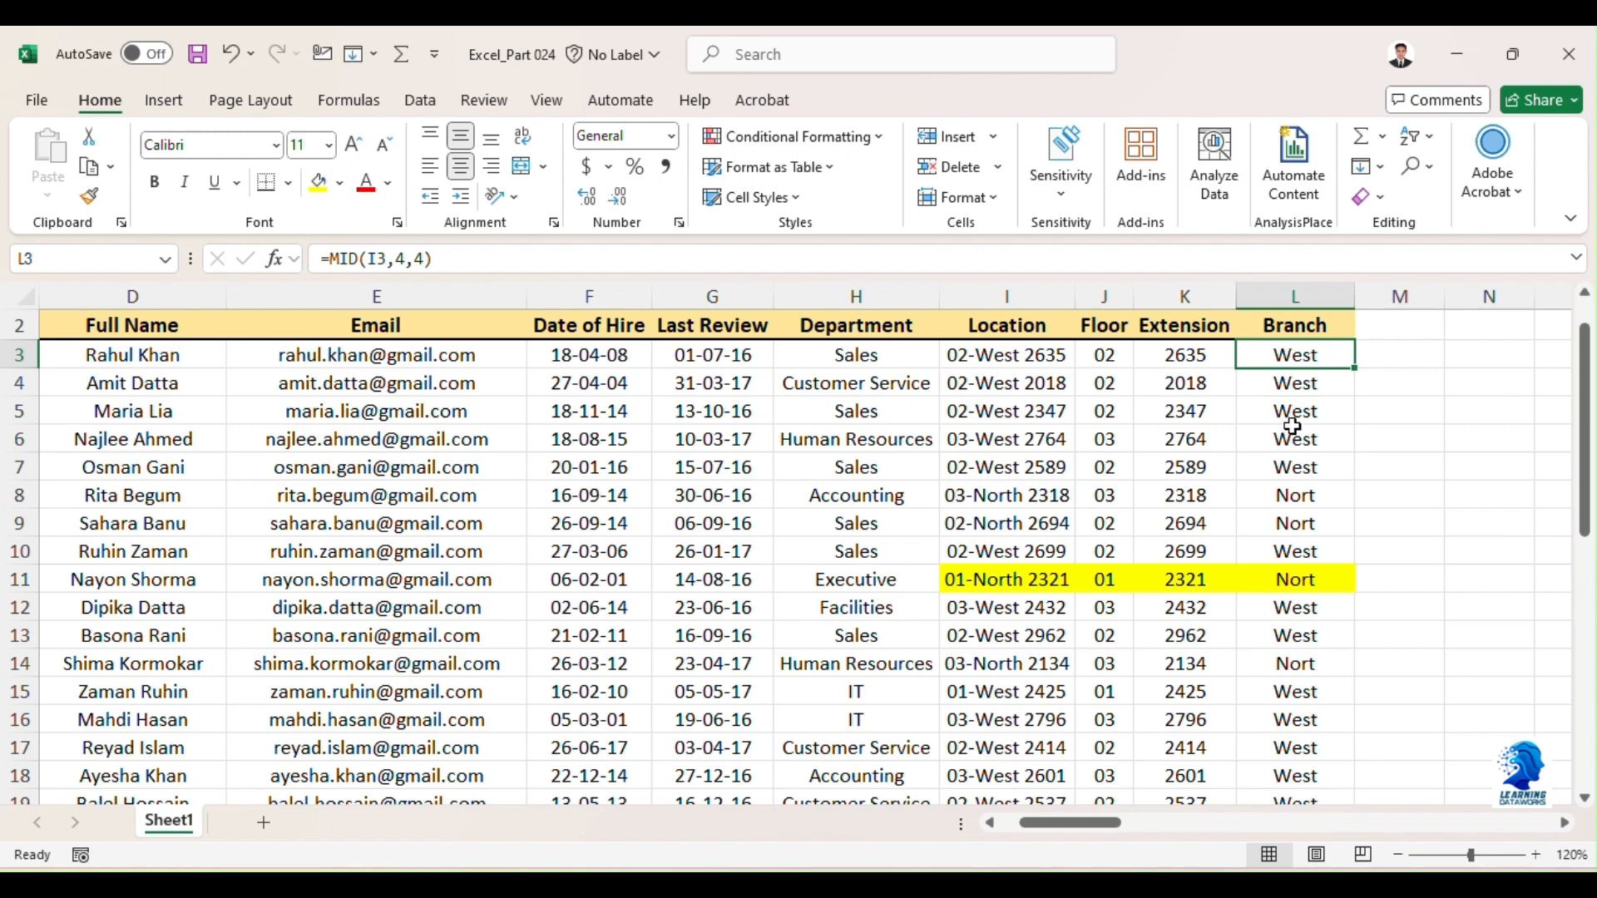
pyautogui.click(1290, 421)
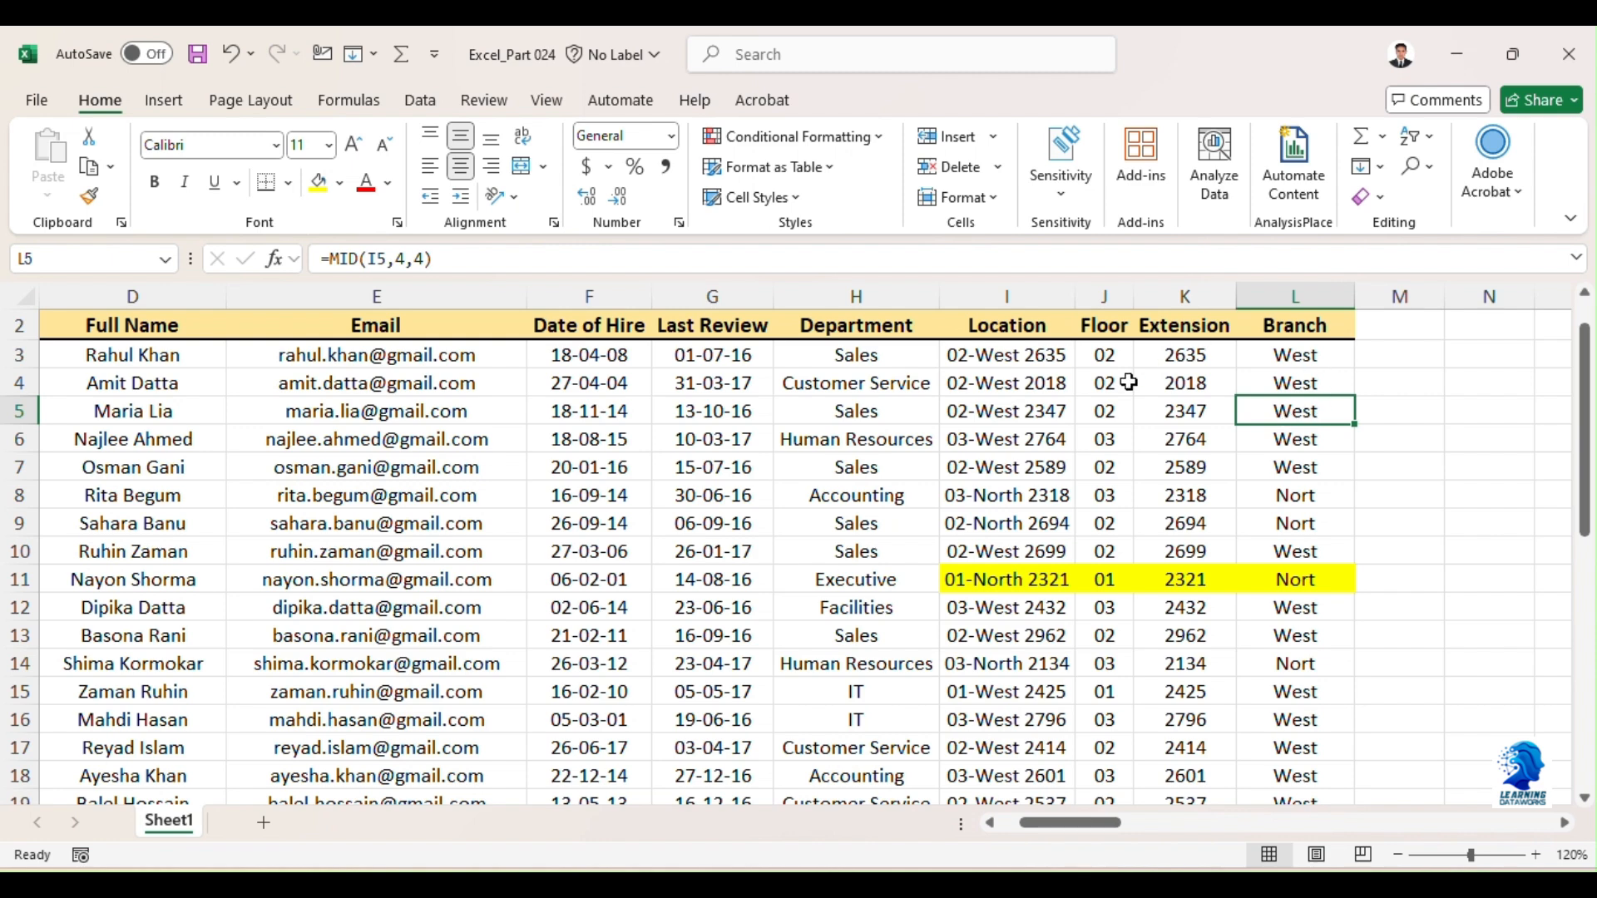
pyautogui.click(1050, 418)
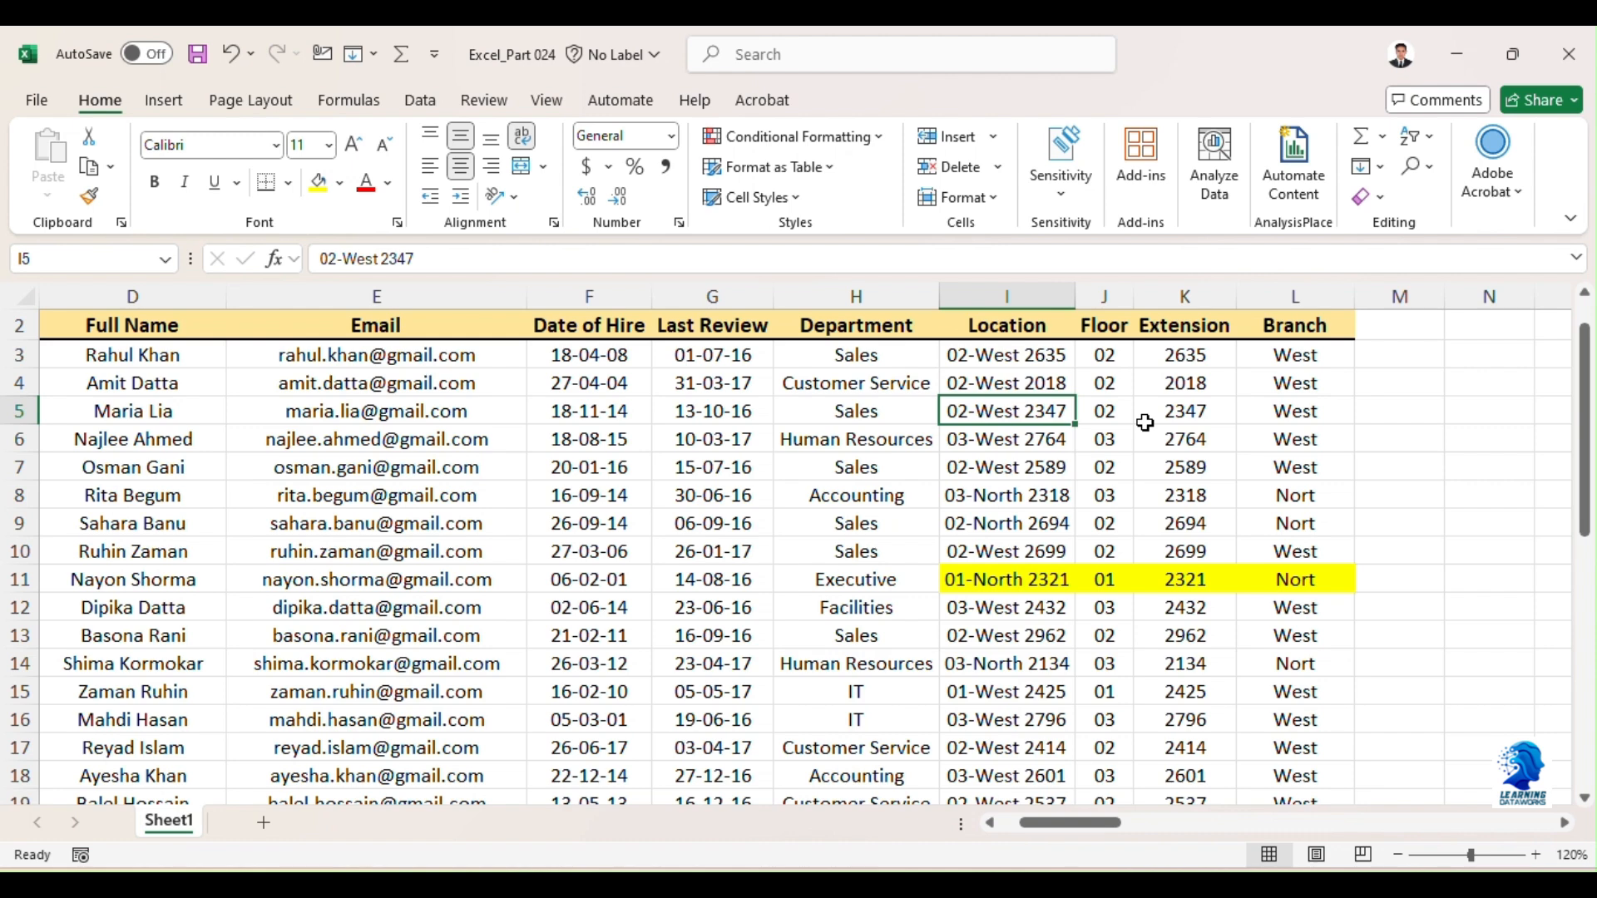
pyautogui.click(1146, 422)
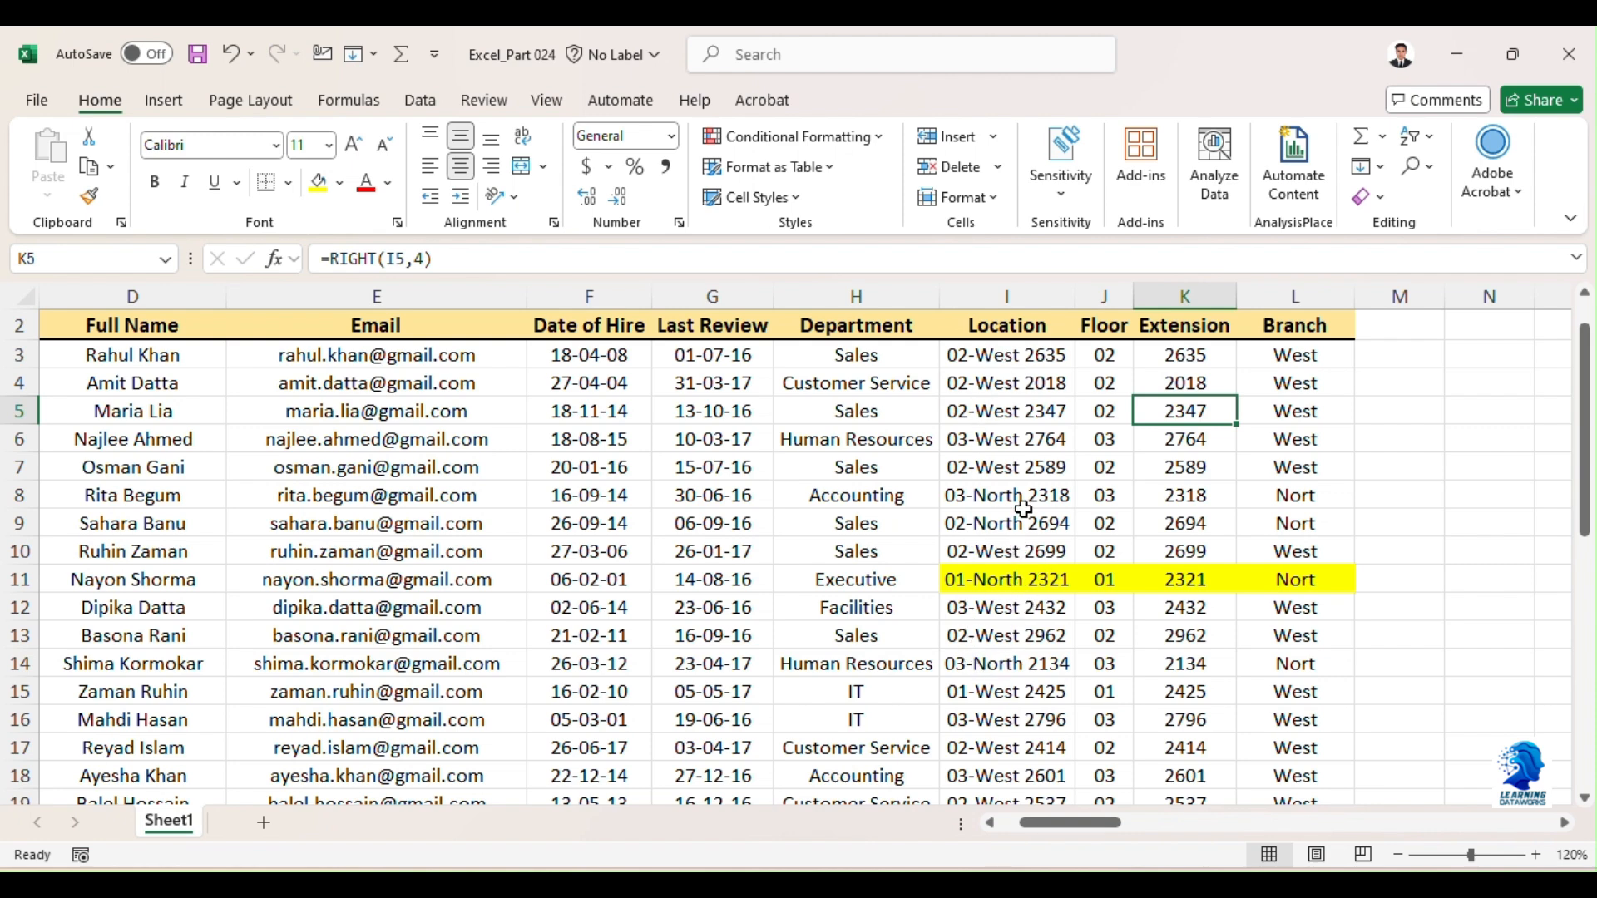
# - Fill the Location cells I10:I11 with green
pyautogui.moveTo(1016, 551); pyautogui.dragTo(1019, 576)
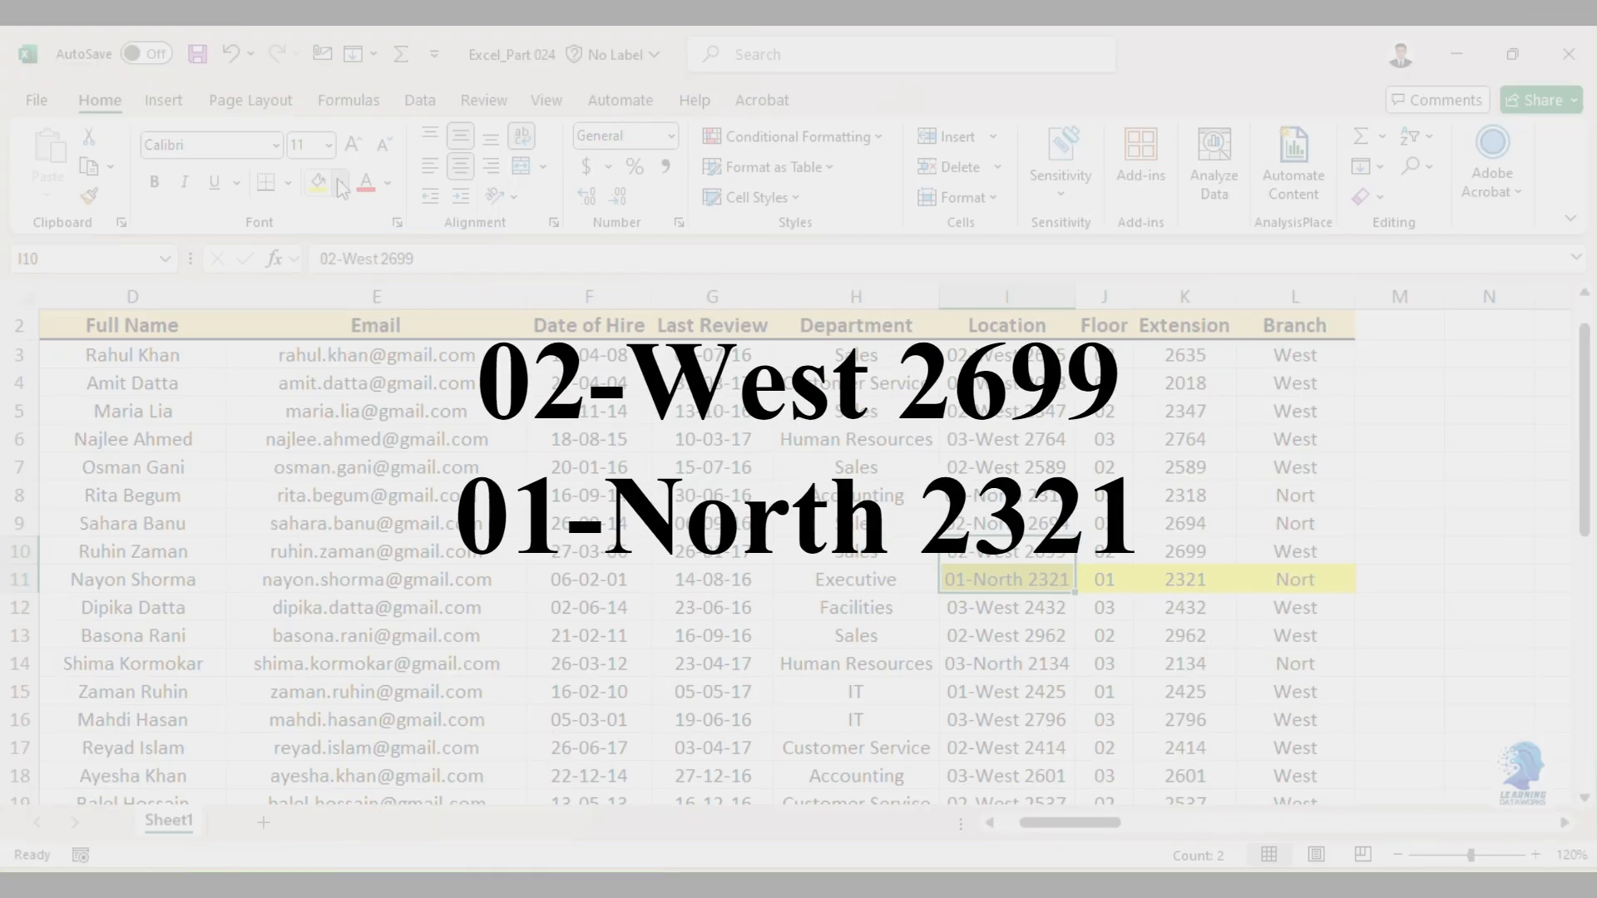
pyautogui.click(339, 182)
pyautogui.click(496, 355)
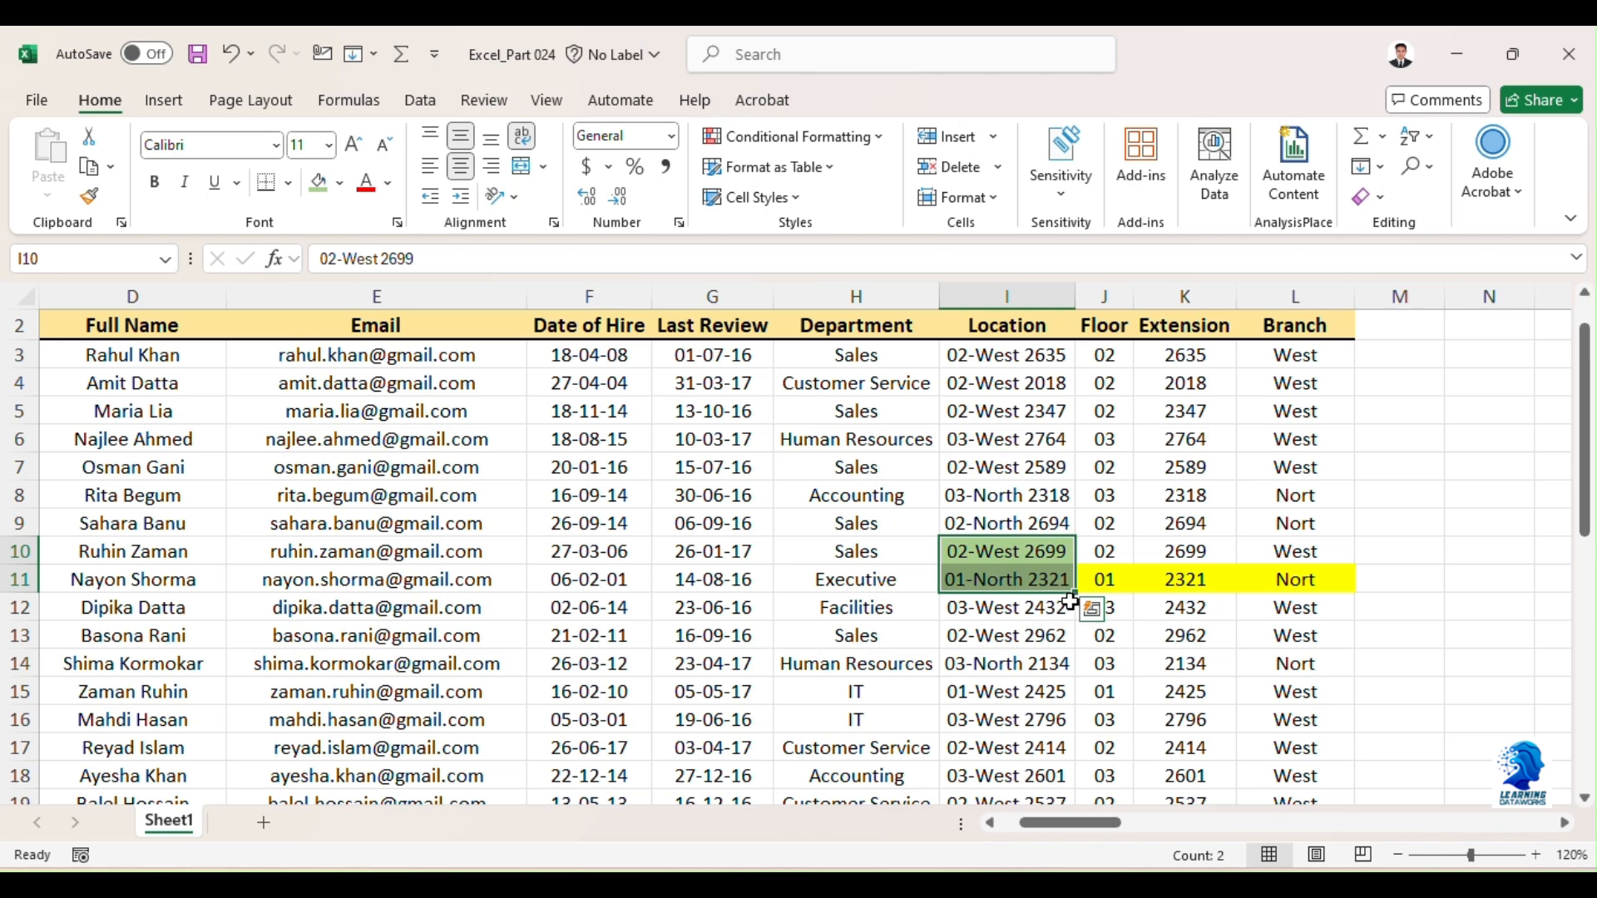
pyautogui.click(1394, 358)
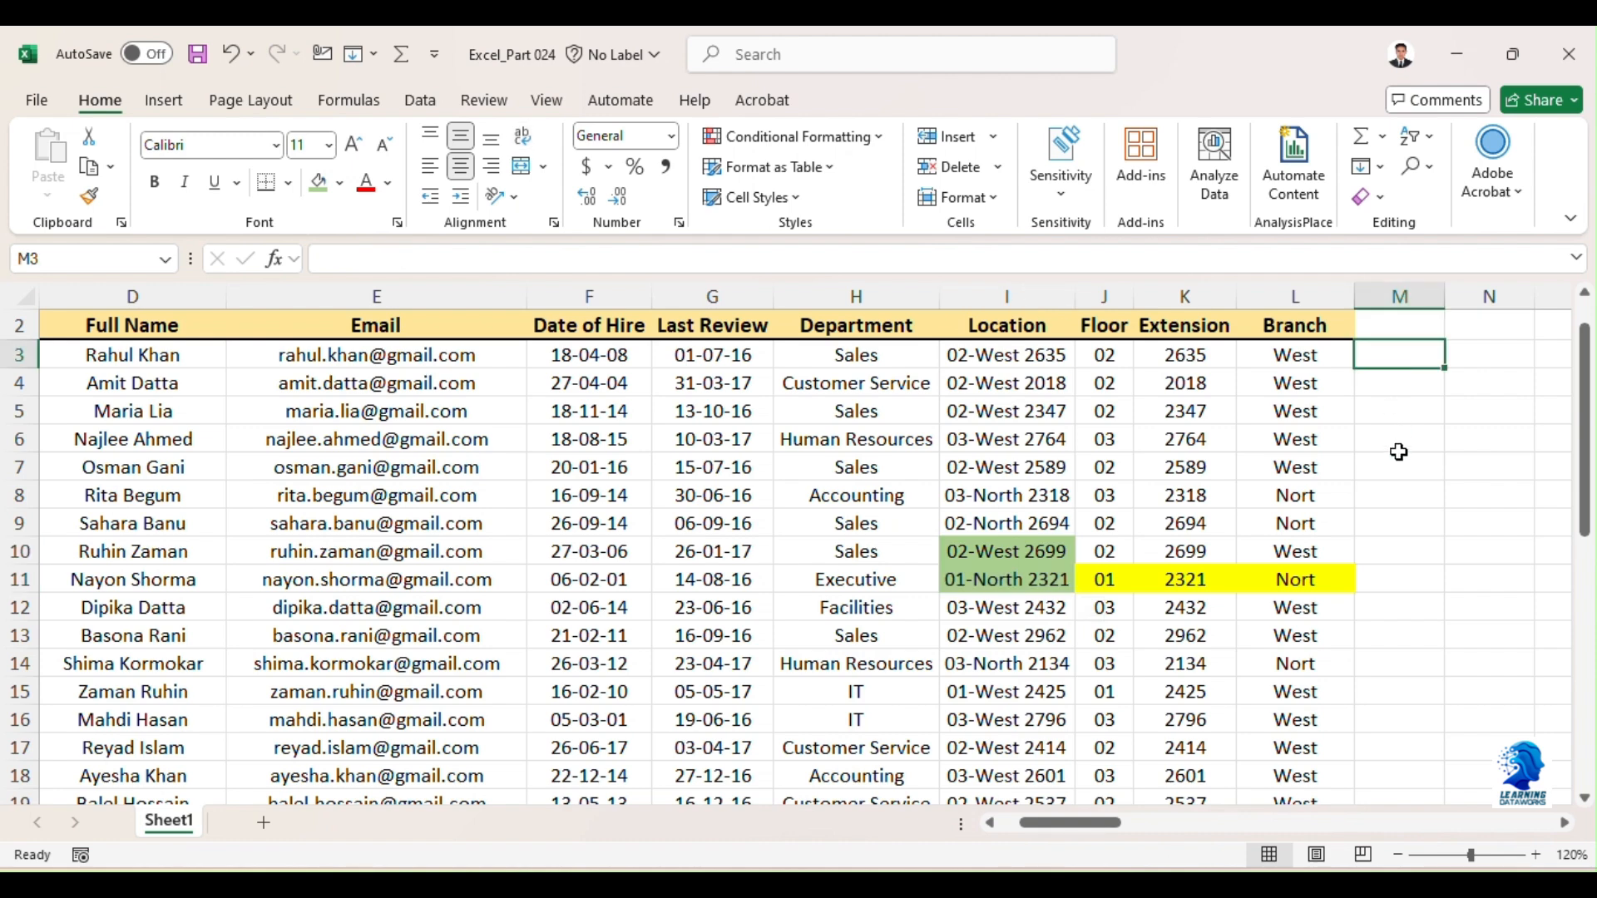
pyautogui.write('=')
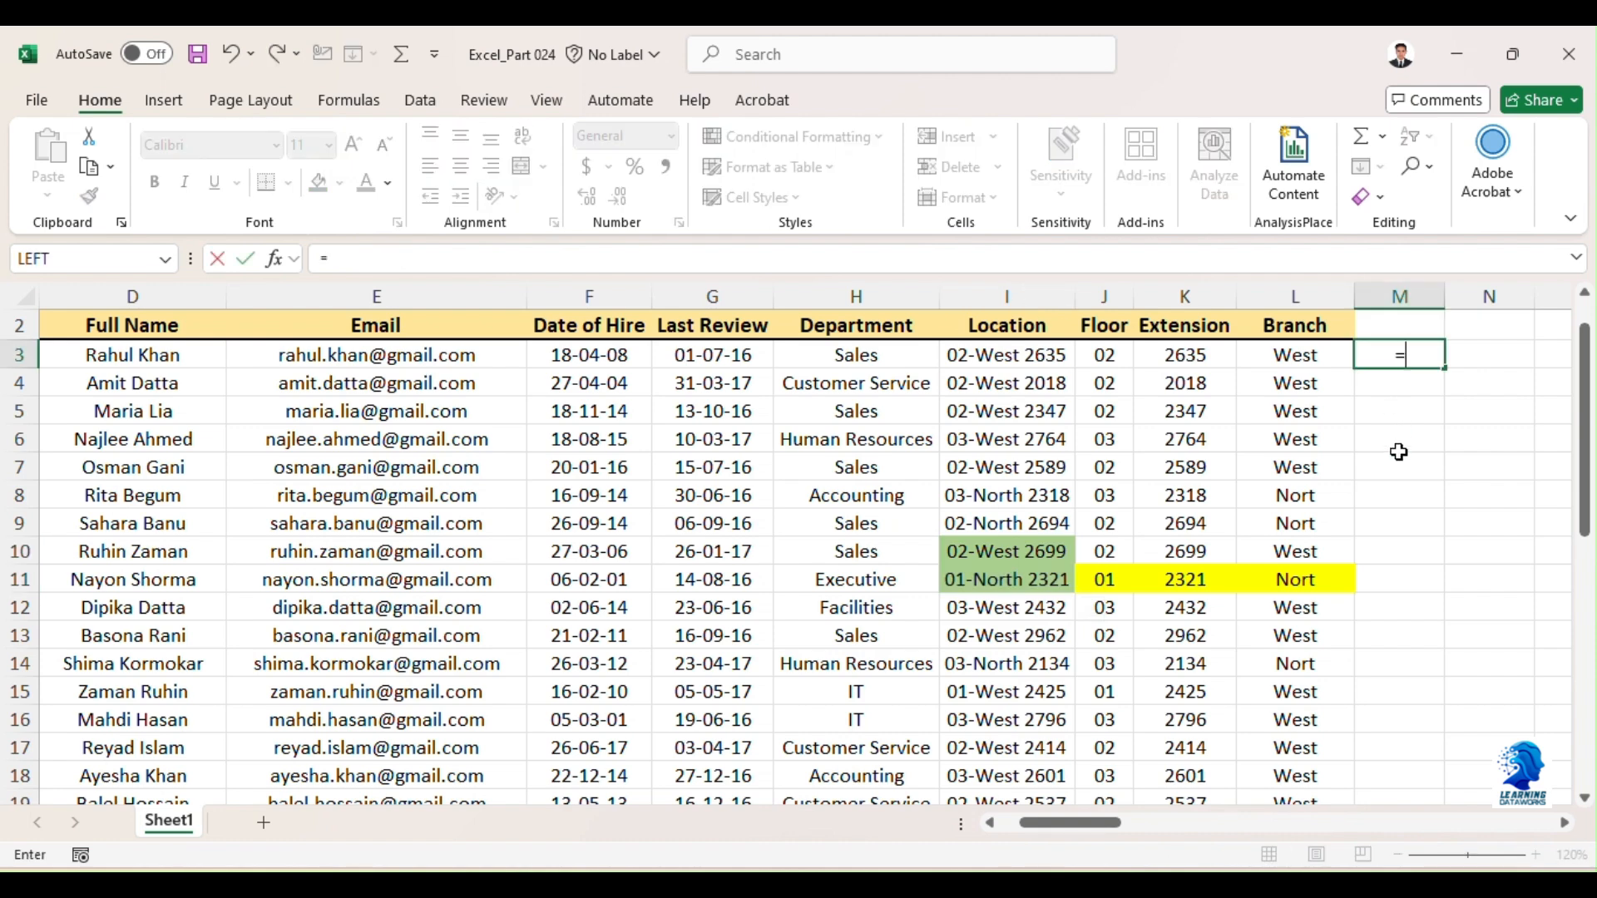
pyautogui.write('find')
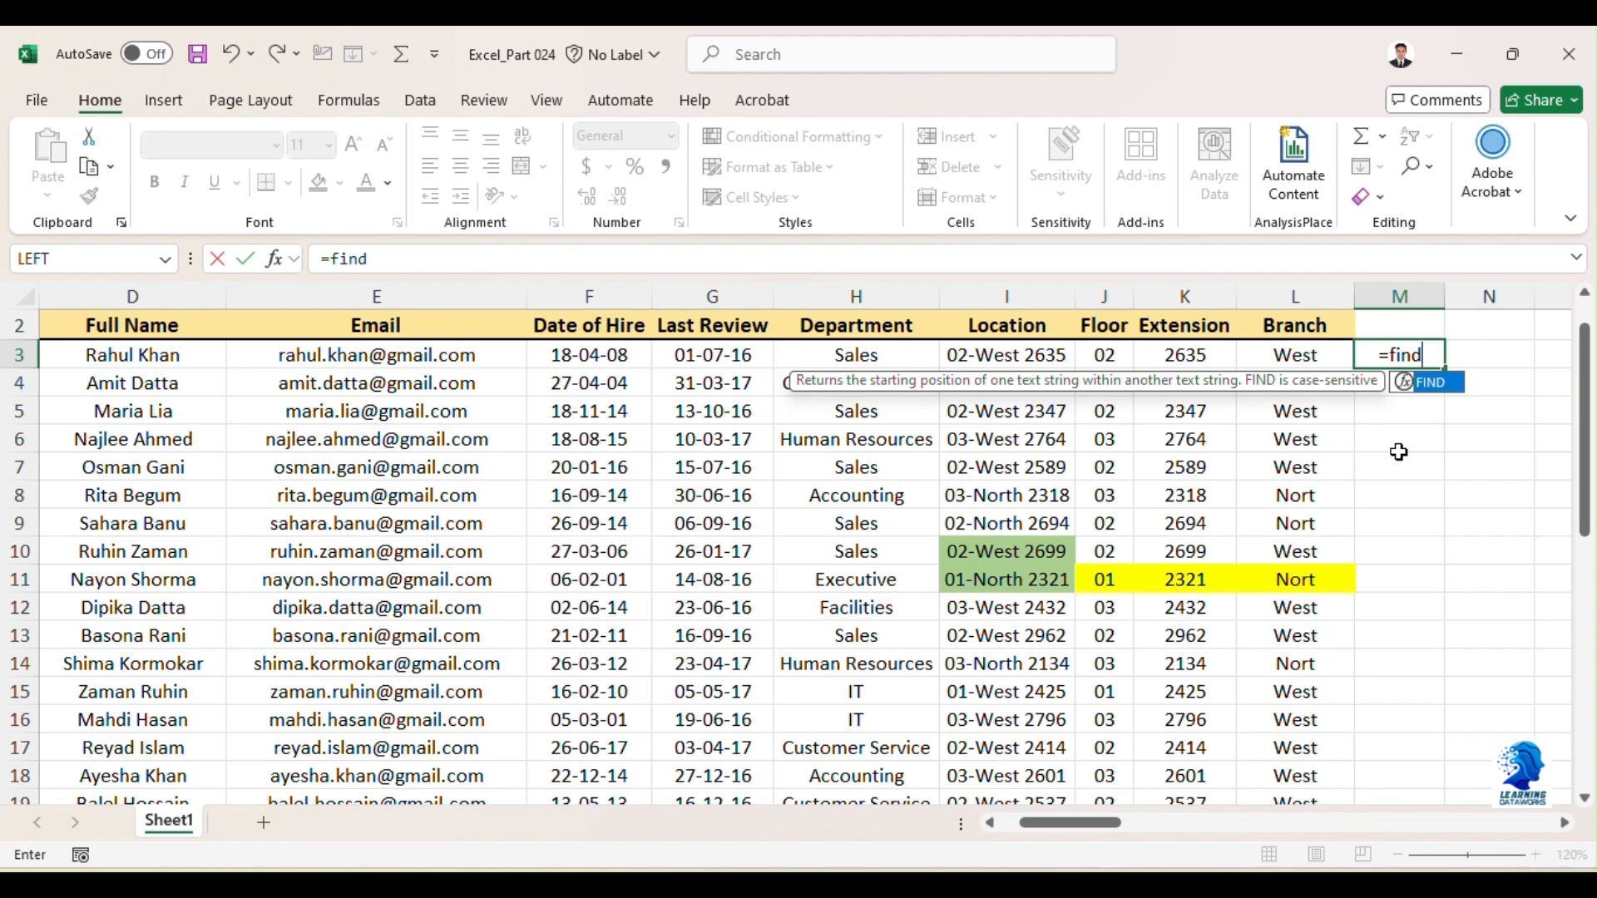
pyautogui.press('Tab')
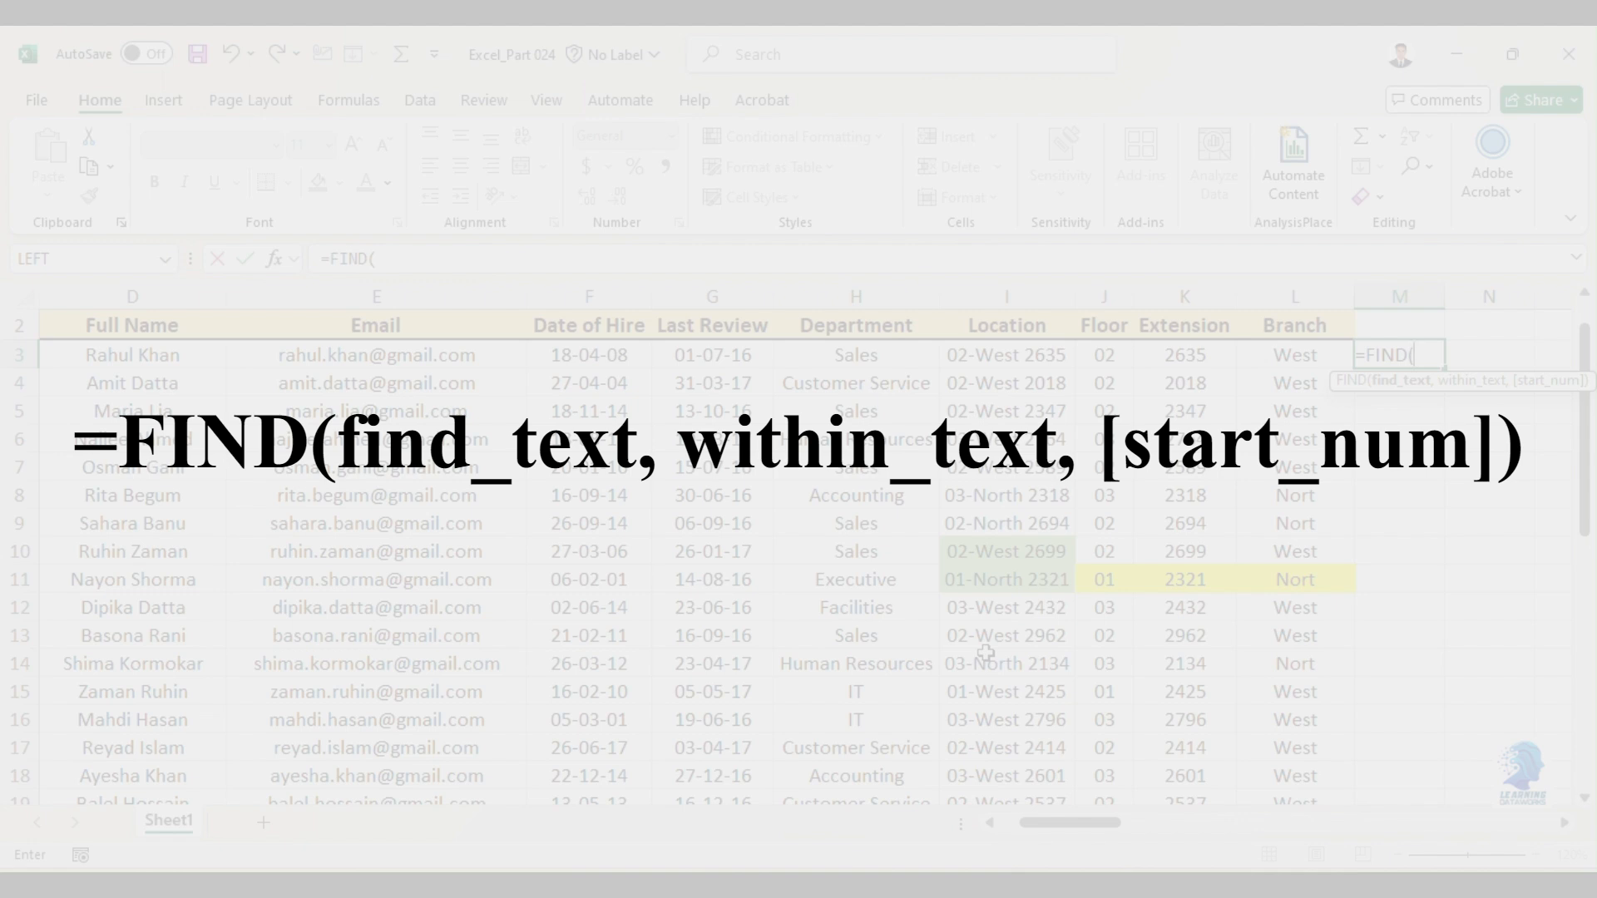
pyautogui.press('Escape')
pyautogui.press('Down')
pyautogui.press('Up')
pyautogui.press('Left')
pyautogui.press('Right')
pyautogui.press('Right')
pyautogui.press('Left')
pyautogui.press('Right')
pyautogui.press('Left')
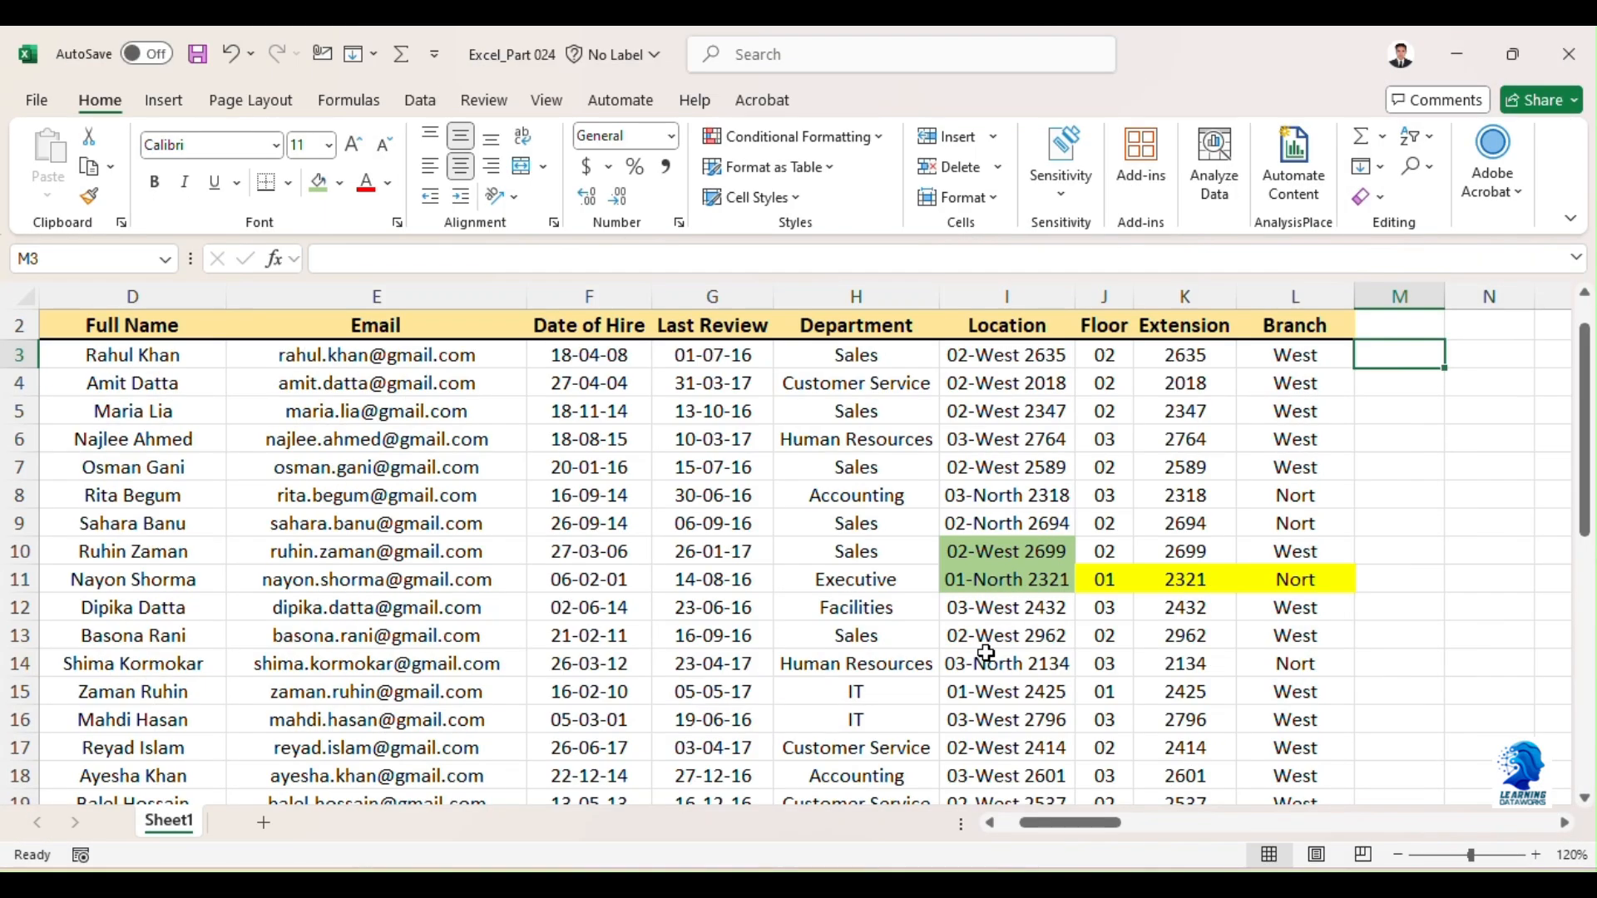
# - Enter =FIND(" ",I3,4) in cell M3 to locate the space in the Location text, and fill it down column M
pyautogui.write('=')
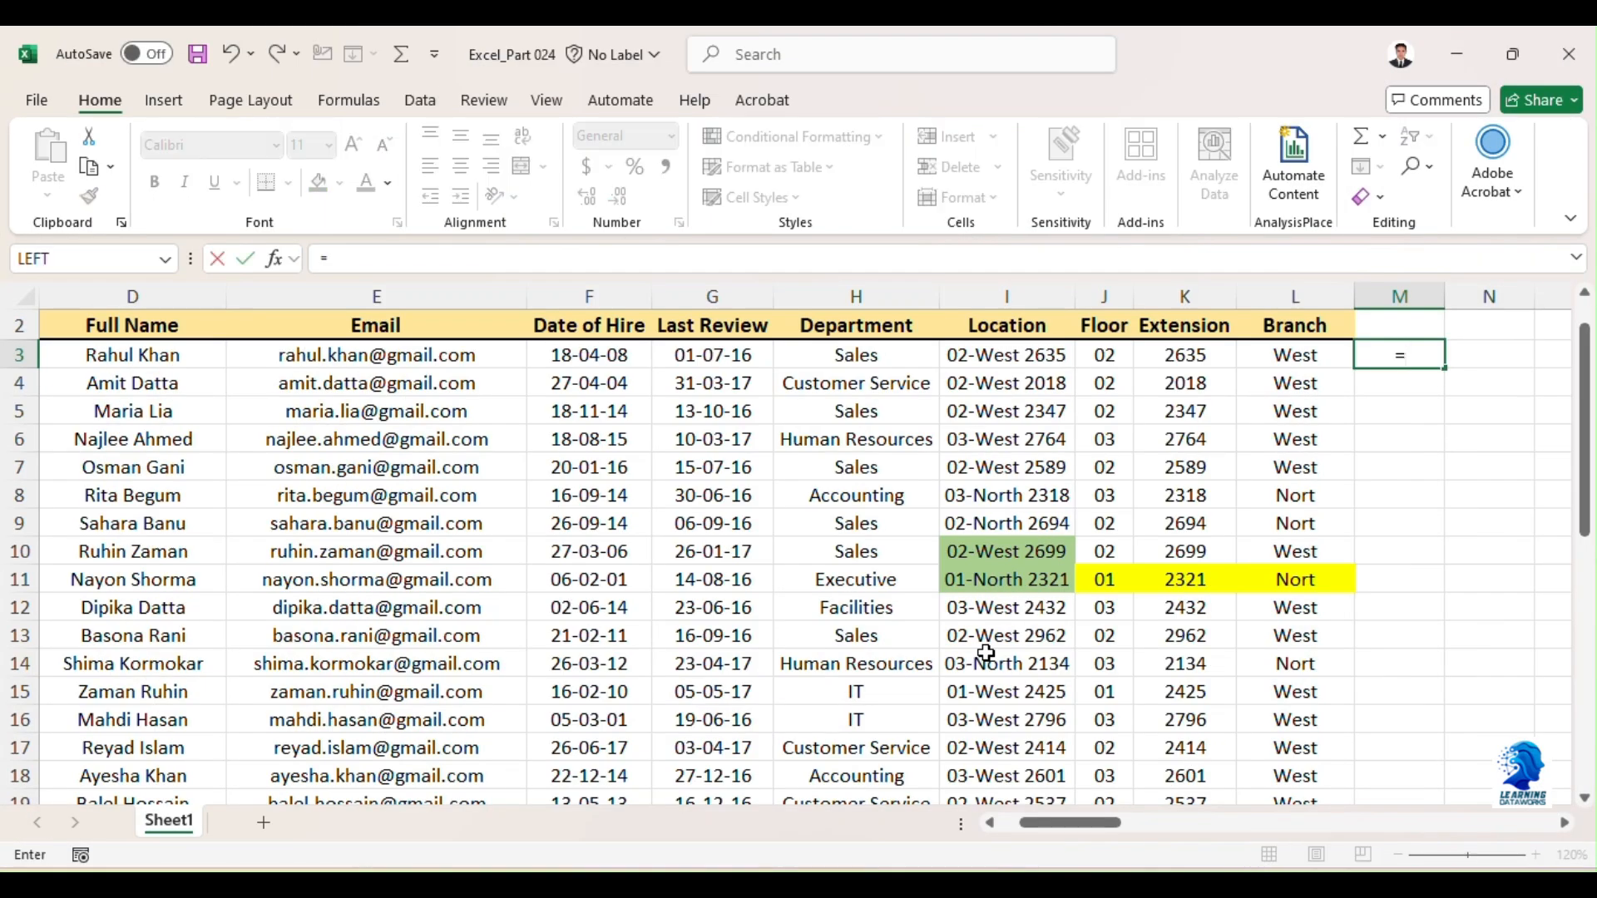
pyautogui.write('find')
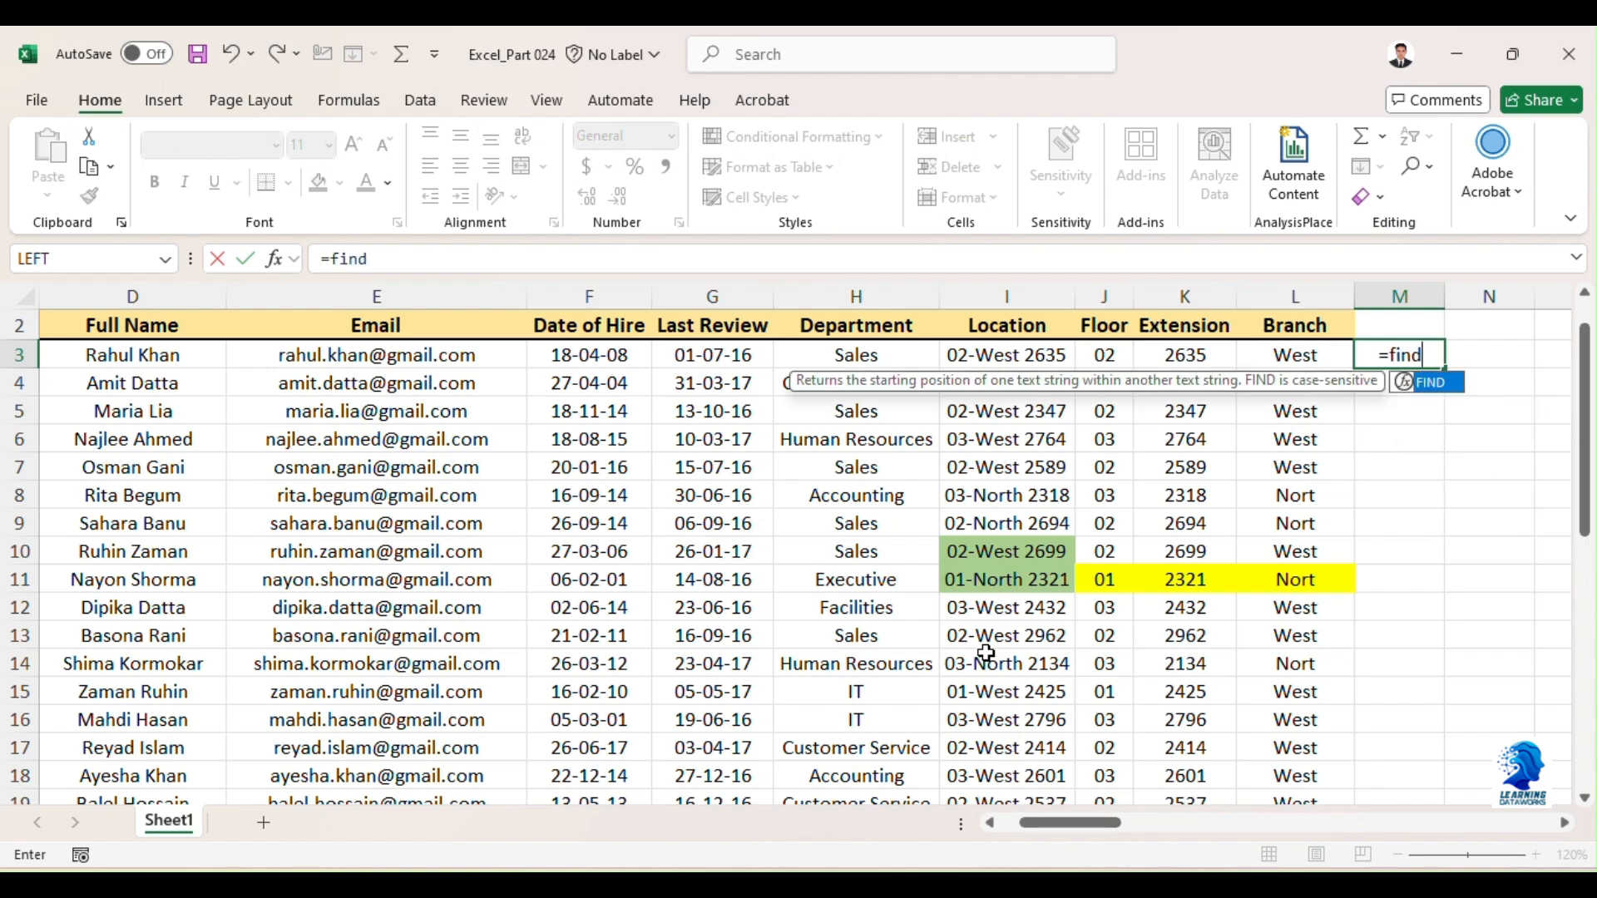
pyautogui.press('Tab')
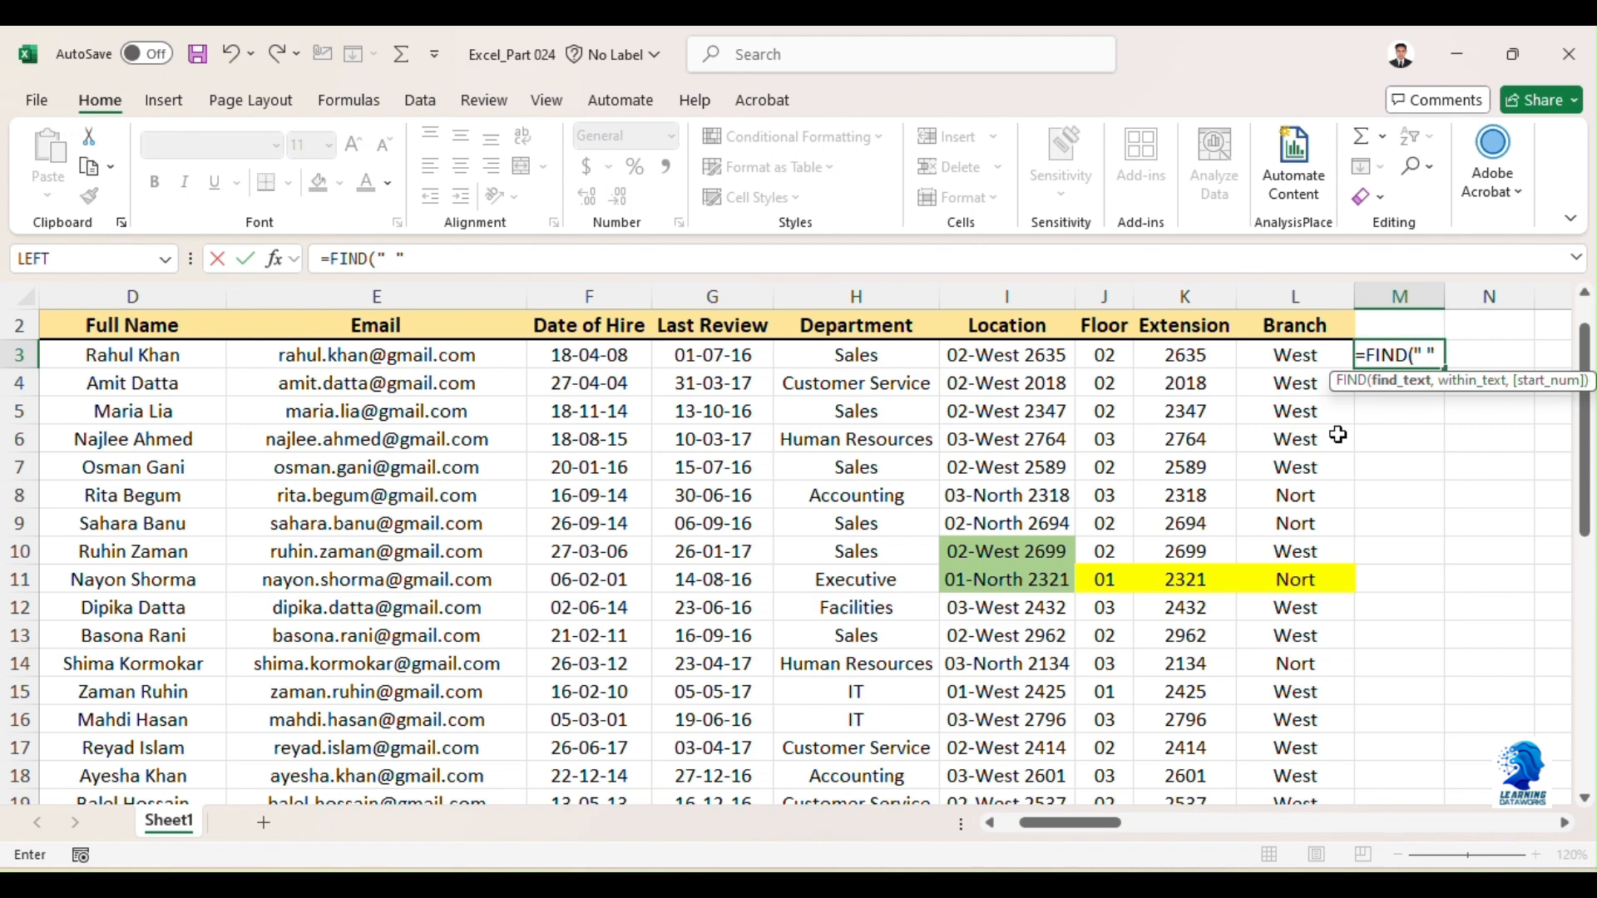
pyautogui.write(',')
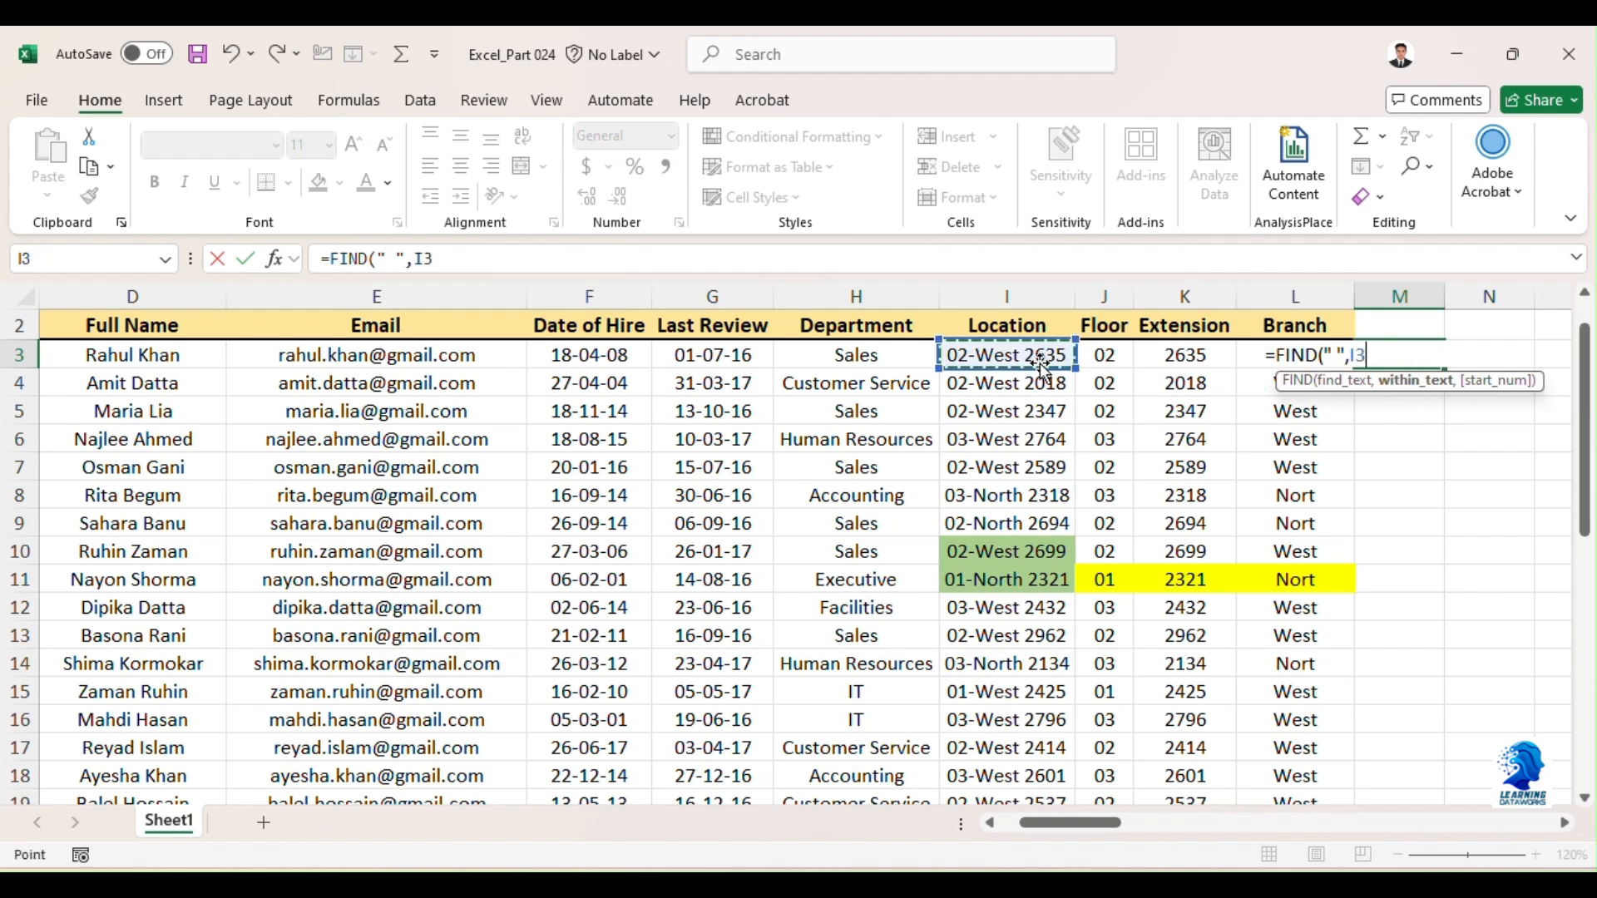
pyautogui.write(',')
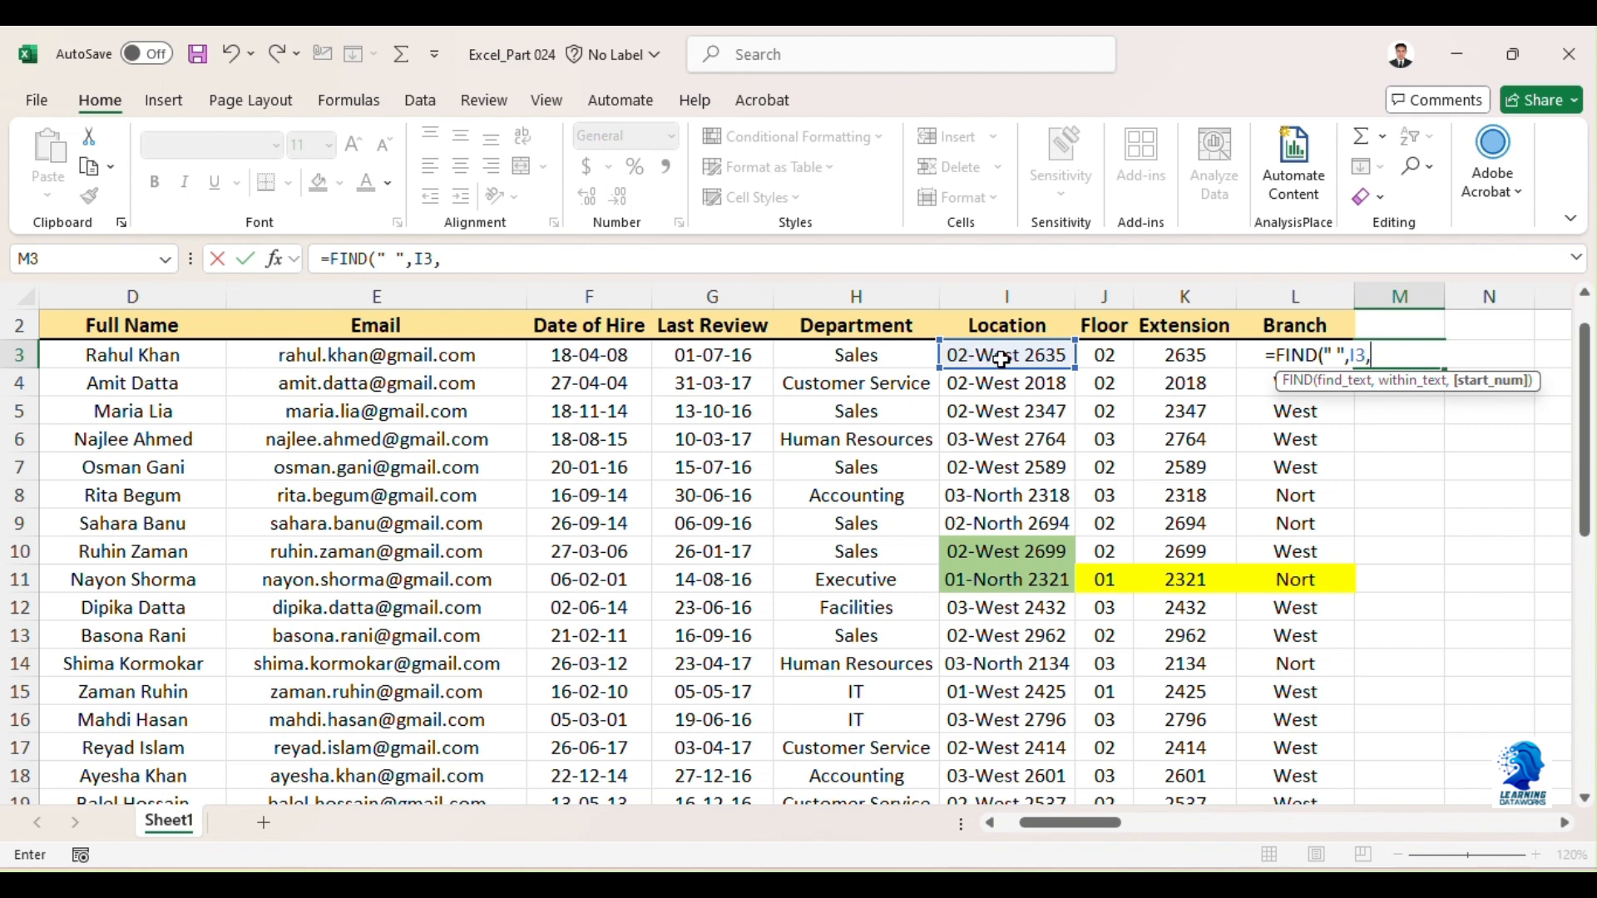
pyautogui.write('4')
pyautogui.press('Return')
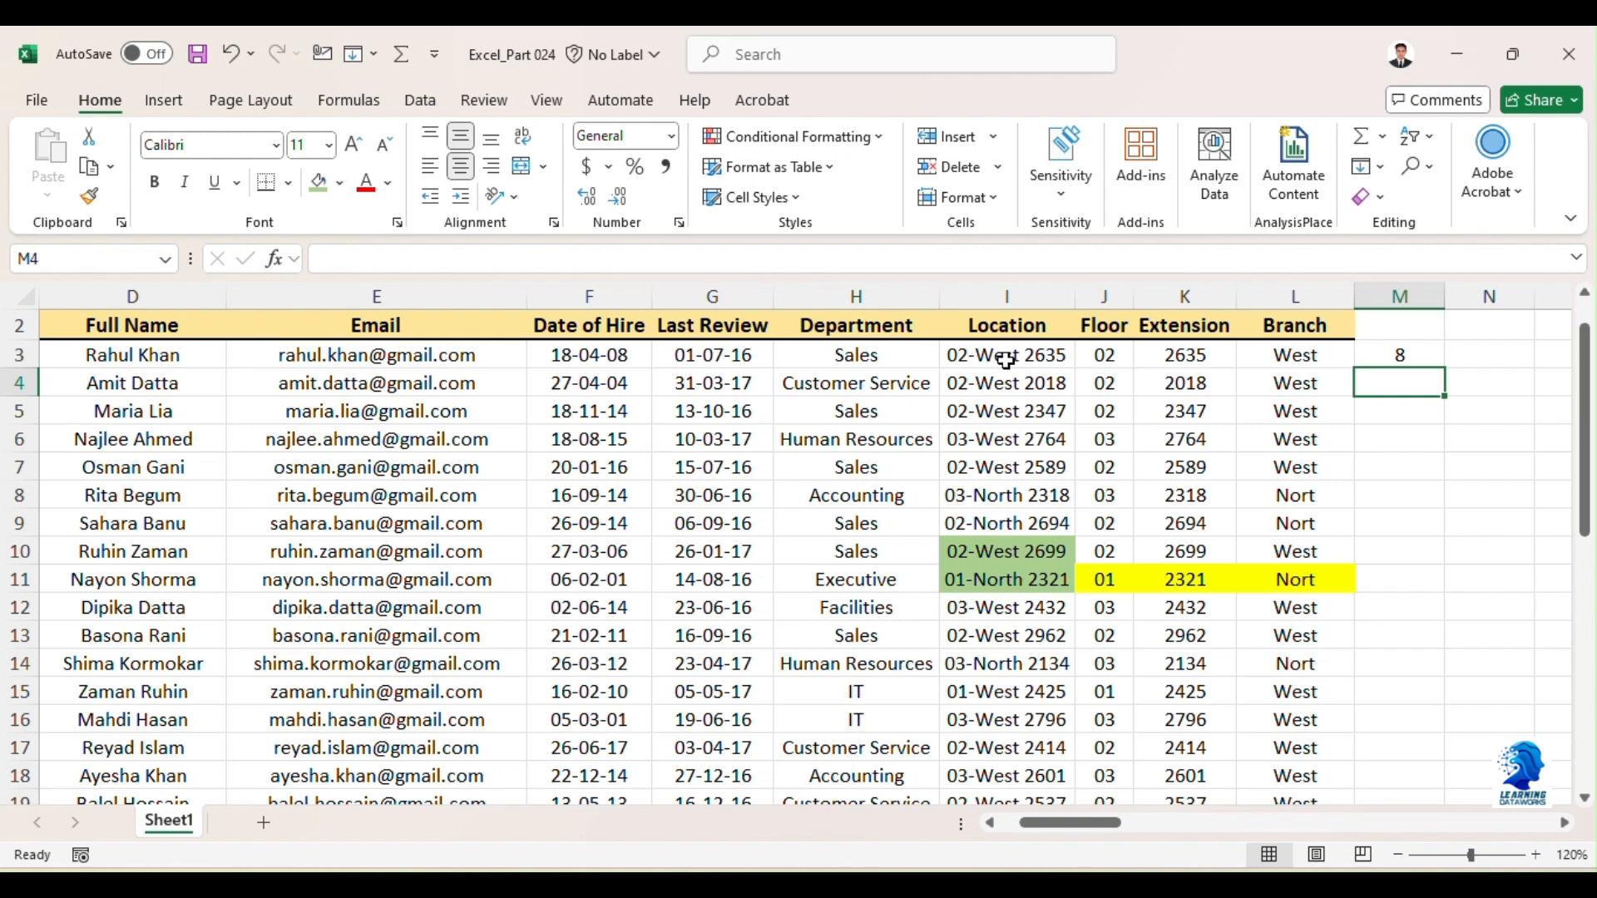
pyautogui.click(1410, 352)
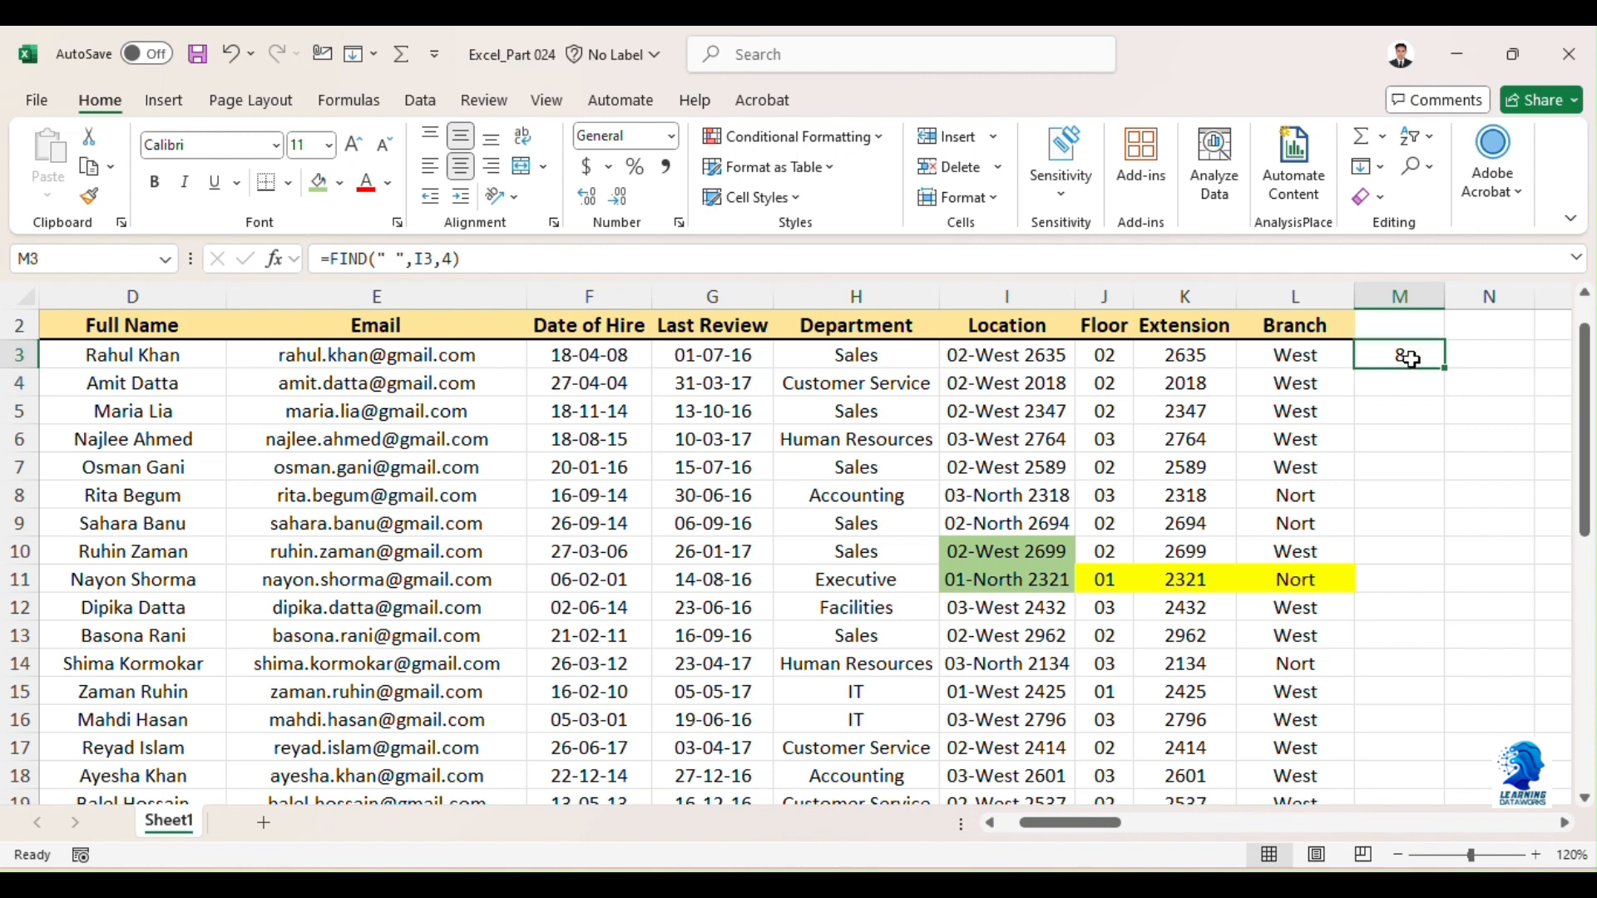
pyautogui.doubleClick(1446, 373)
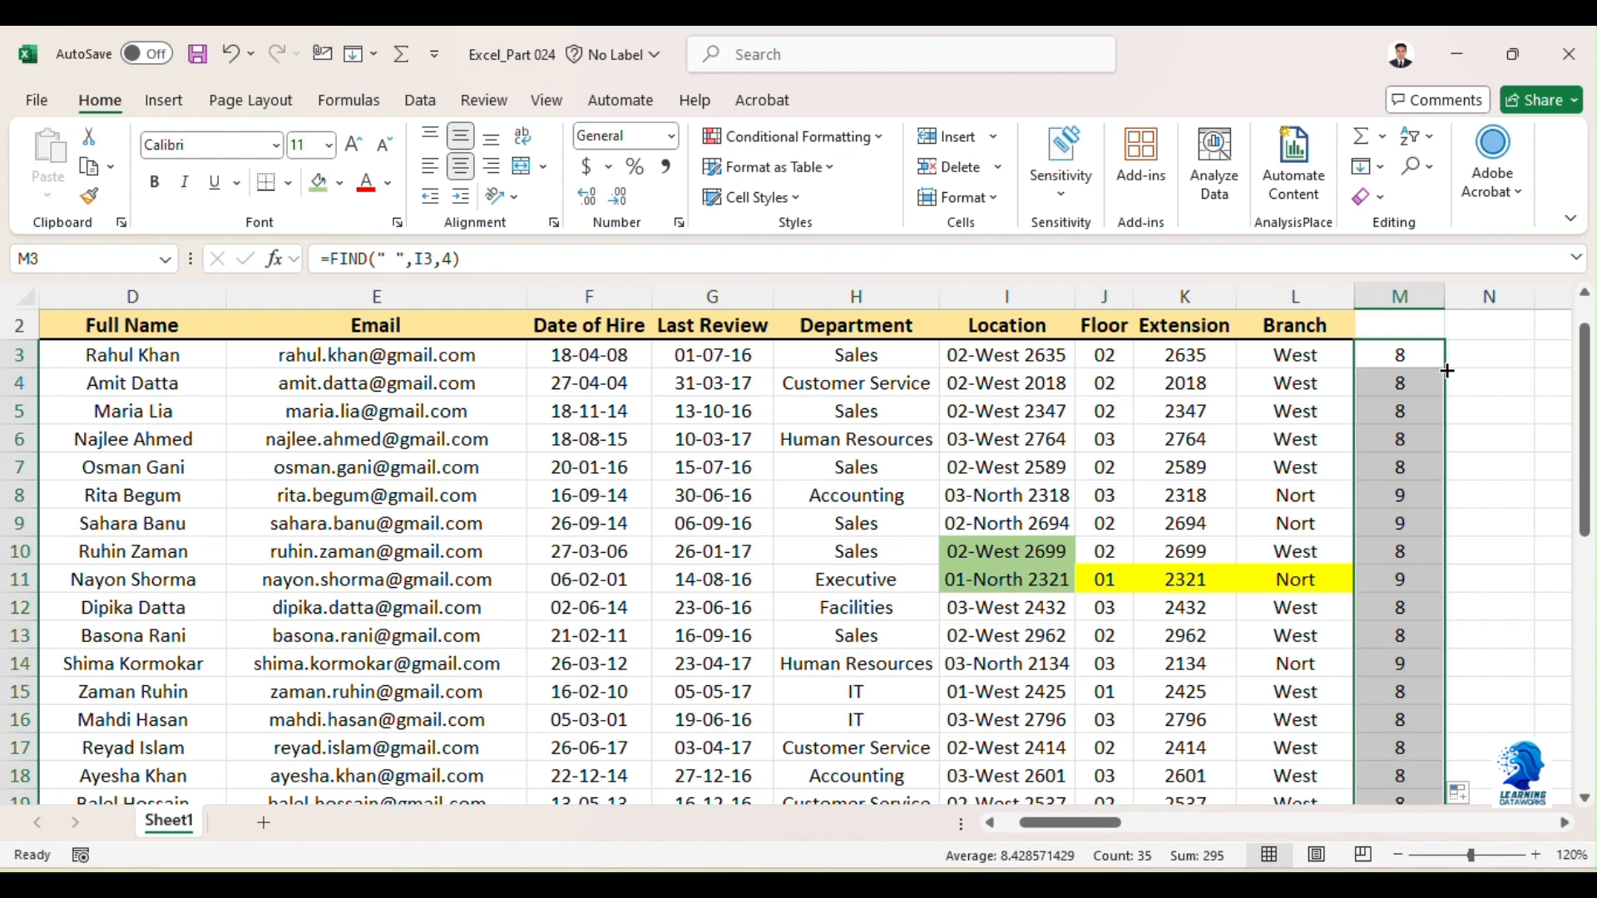
# - Compare the FIND results in column M with the matching Location entries, especially the West and North entries in rows 10 and 11
pyautogui.click(981, 578)
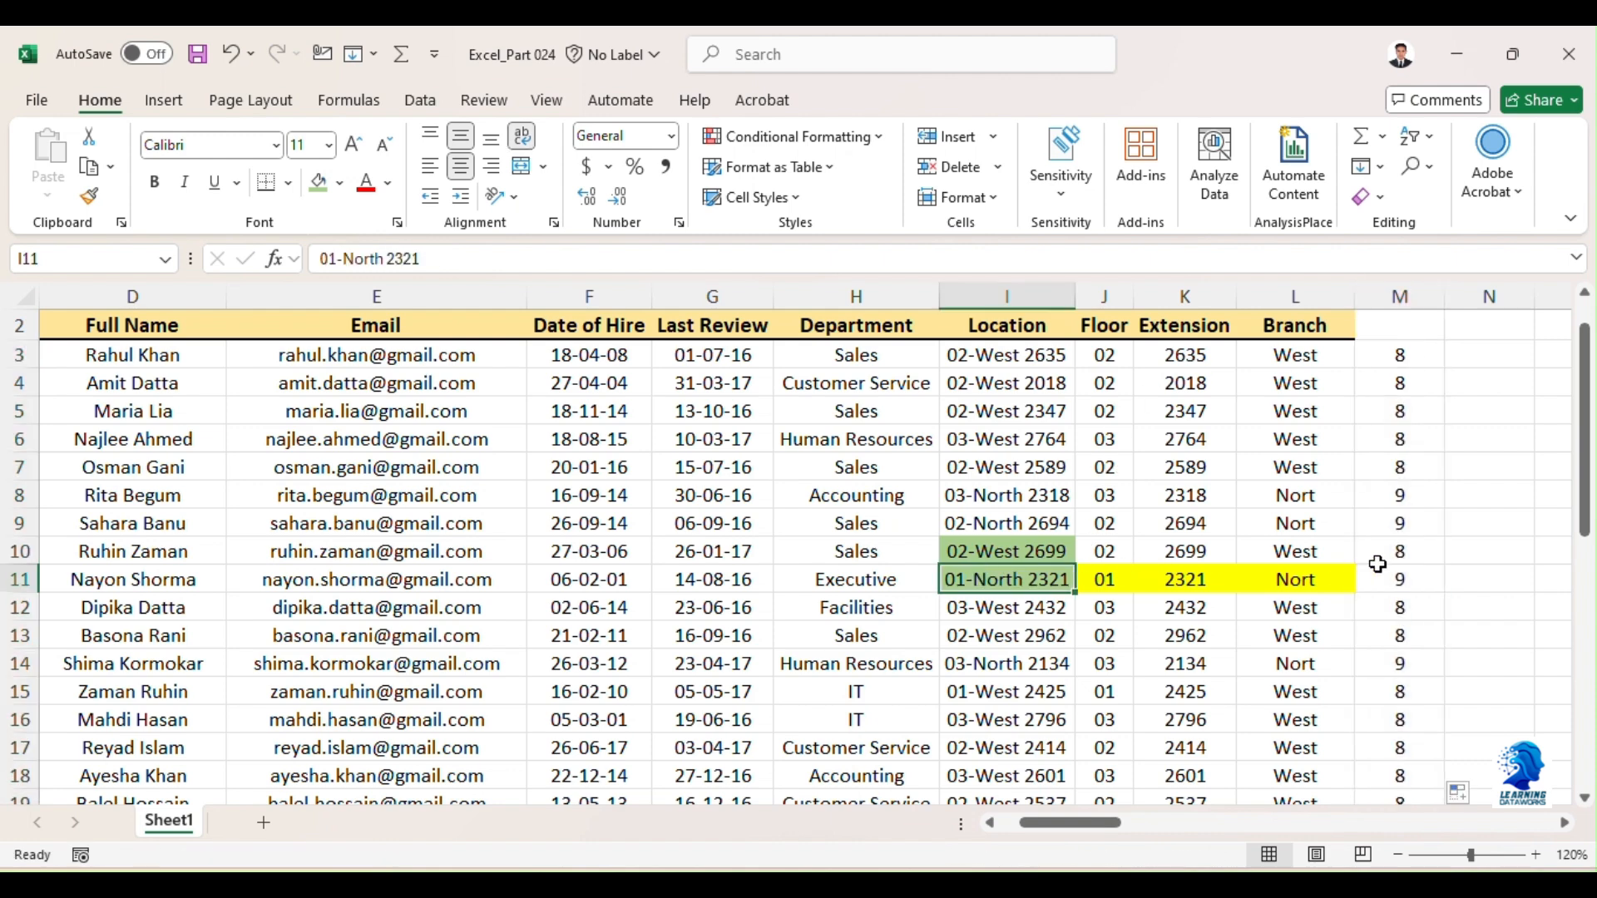
pyautogui.click(1410, 576)
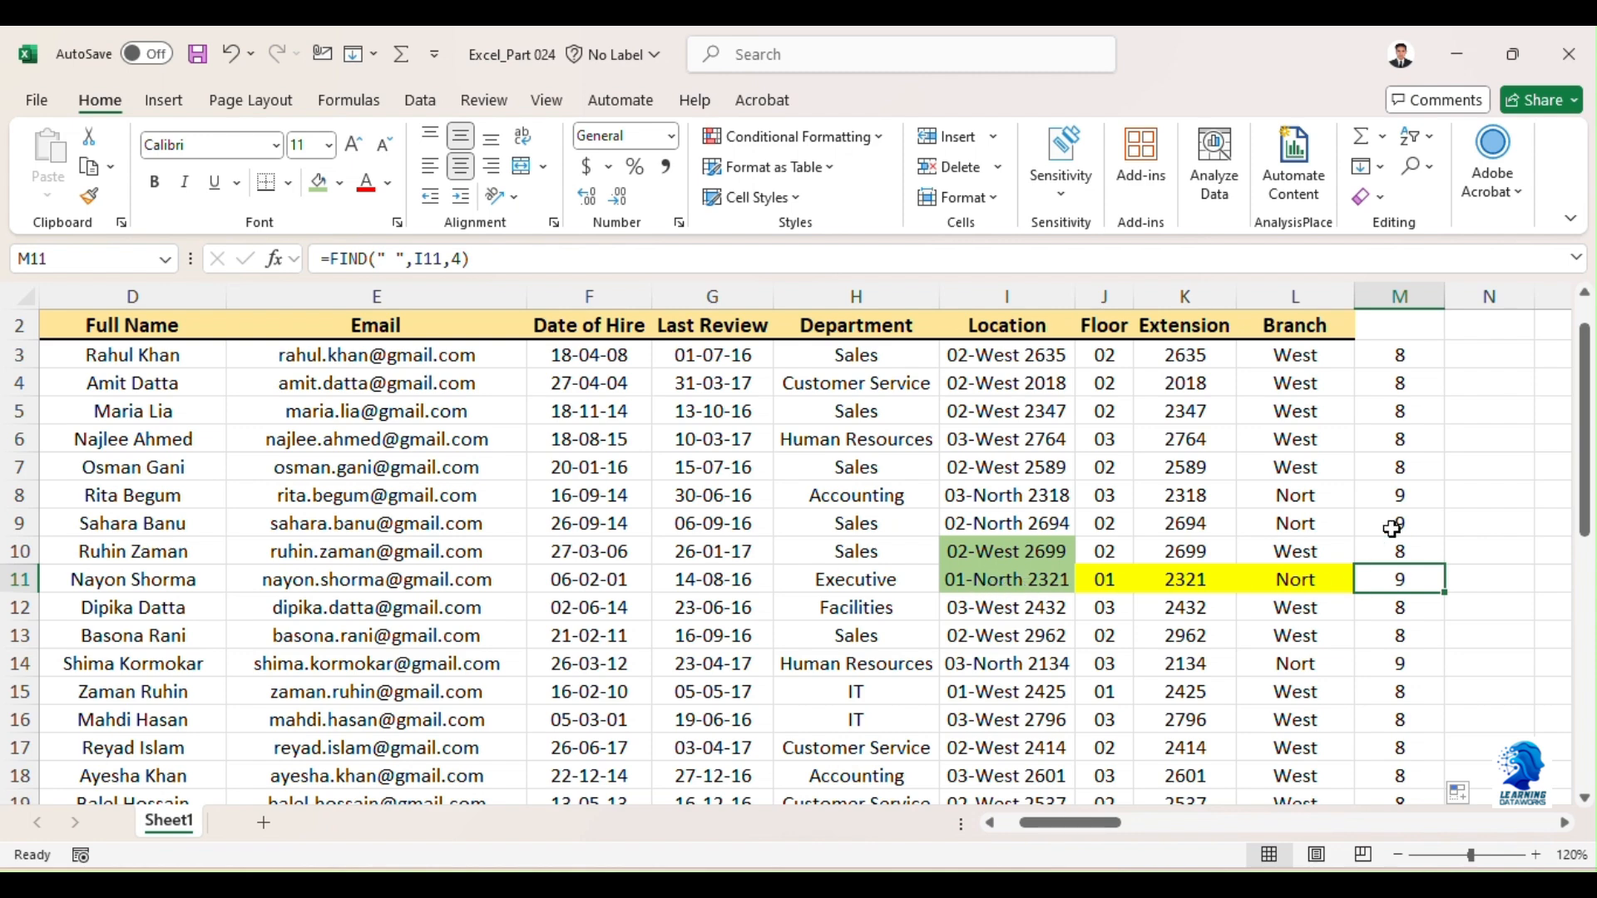
pyautogui.click(1008, 355)
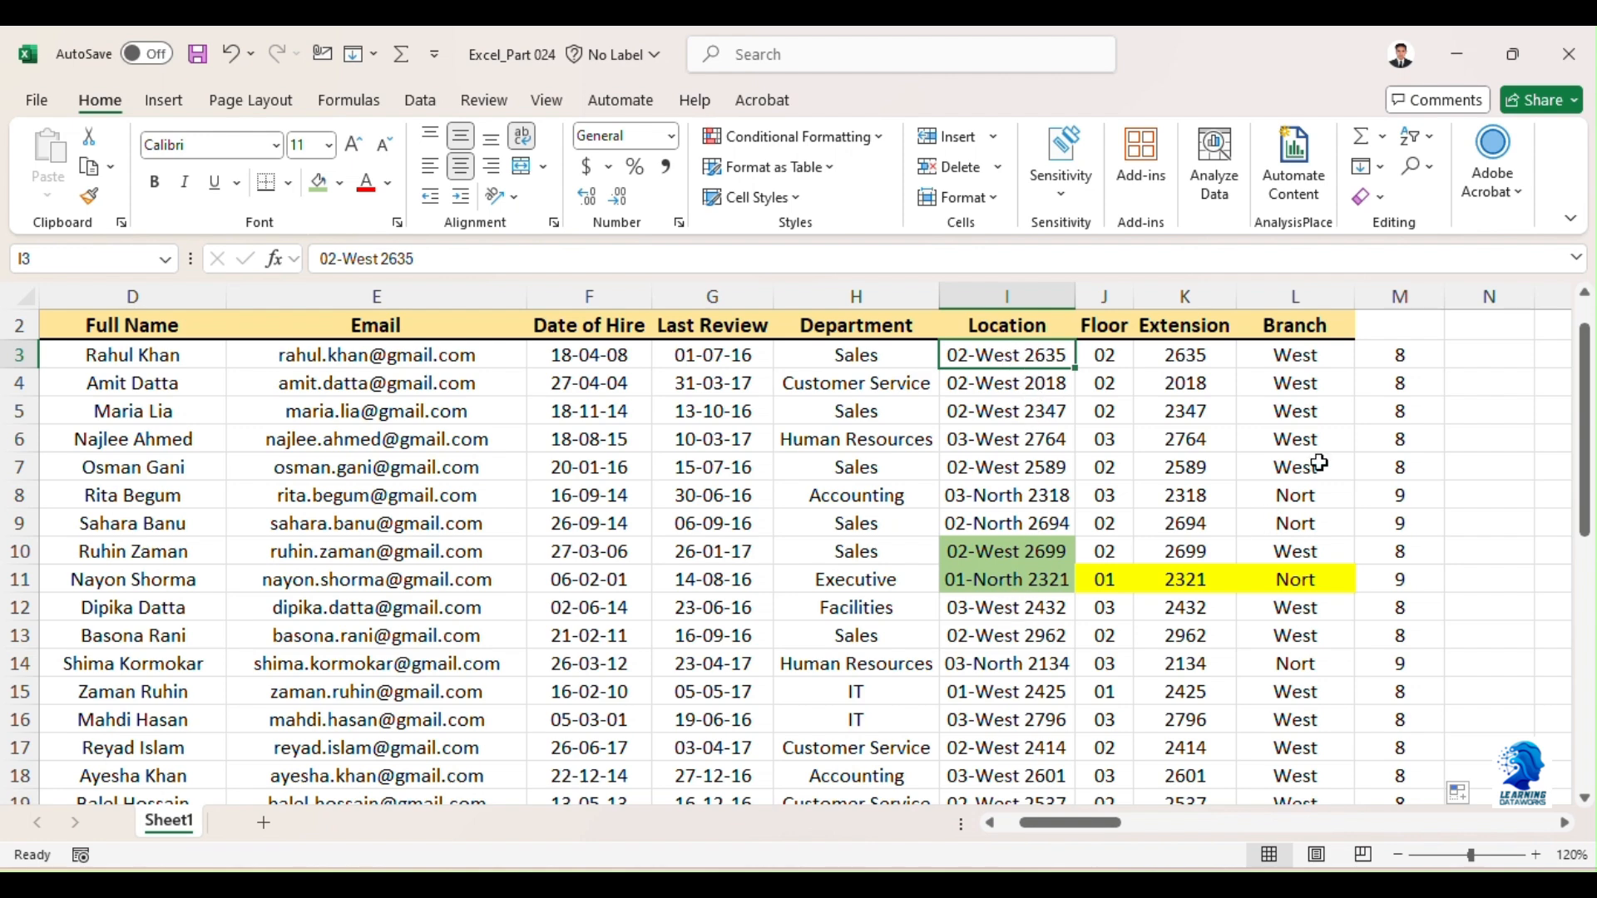
pyautogui.click(1393, 351)
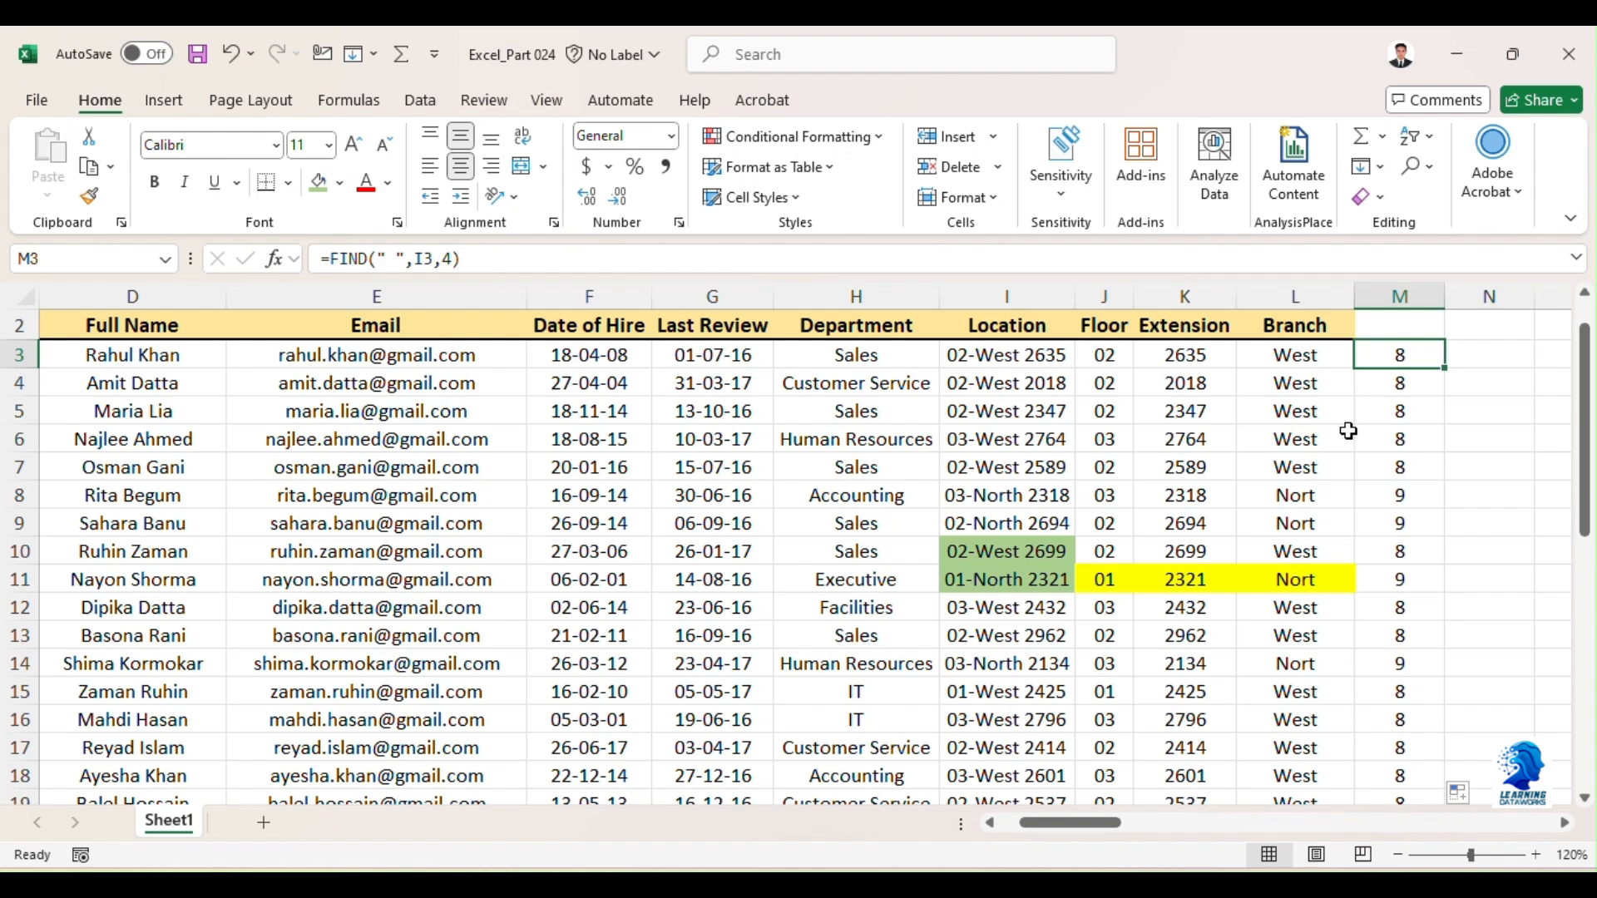
pyautogui.click(674, 61)
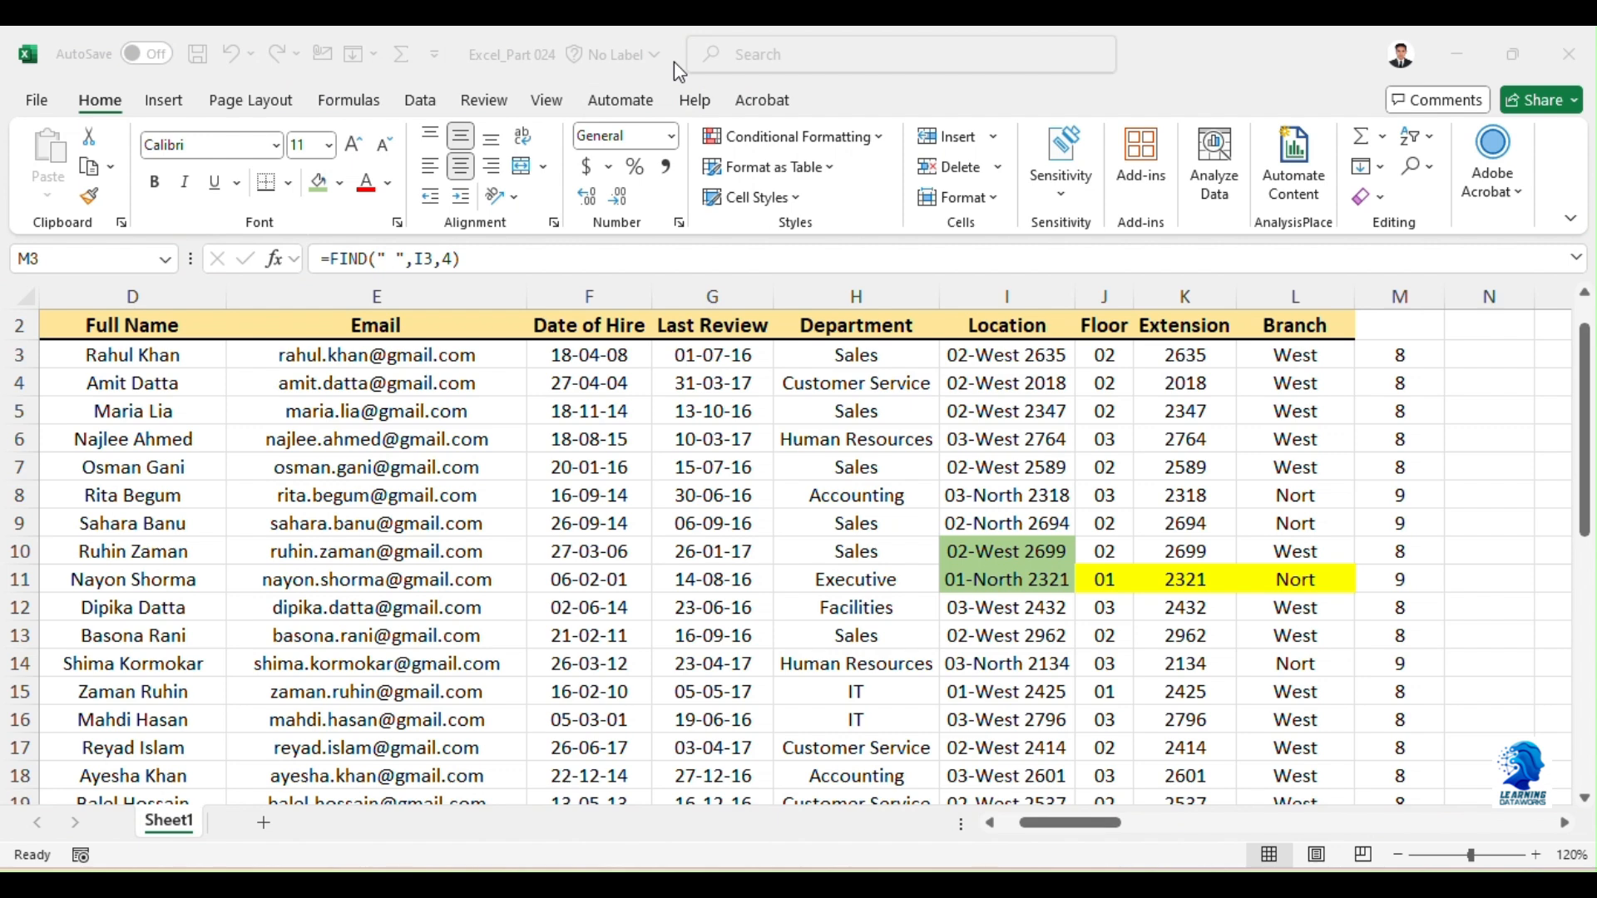
pyautogui.click(1418, 366)
pyautogui.moveTo(1403, 560); pyautogui.dragTo(1409, 567)
pyautogui.click(1406, 570)
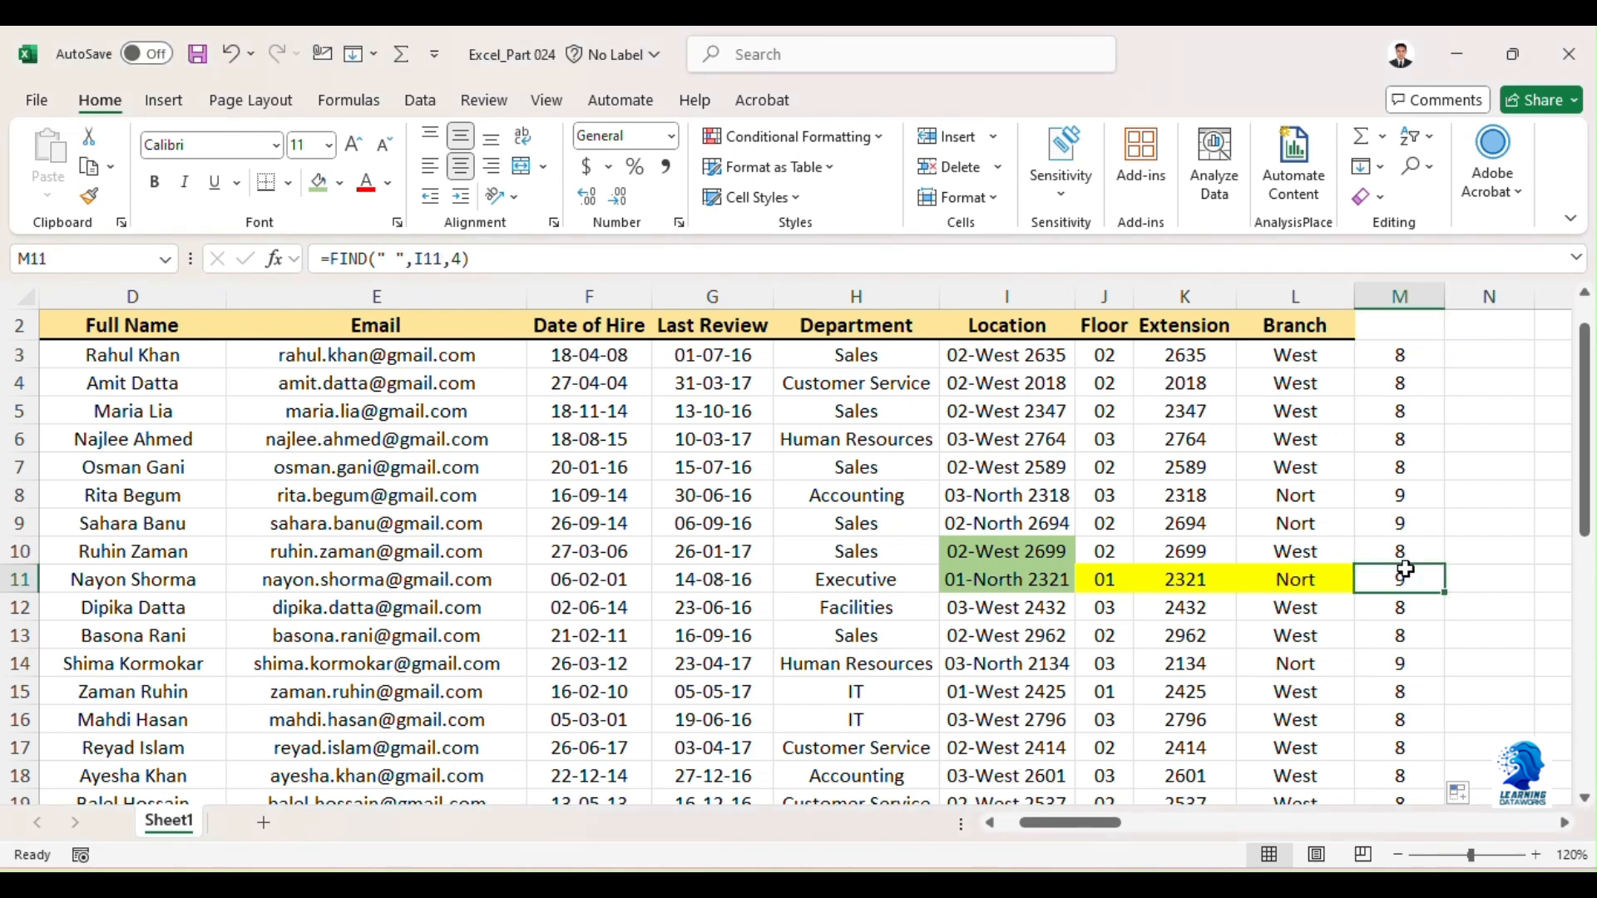
pyautogui.click(1000, 553)
pyautogui.click(1000, 580)
pyautogui.click(1007, 557)
pyautogui.click(1011, 579)
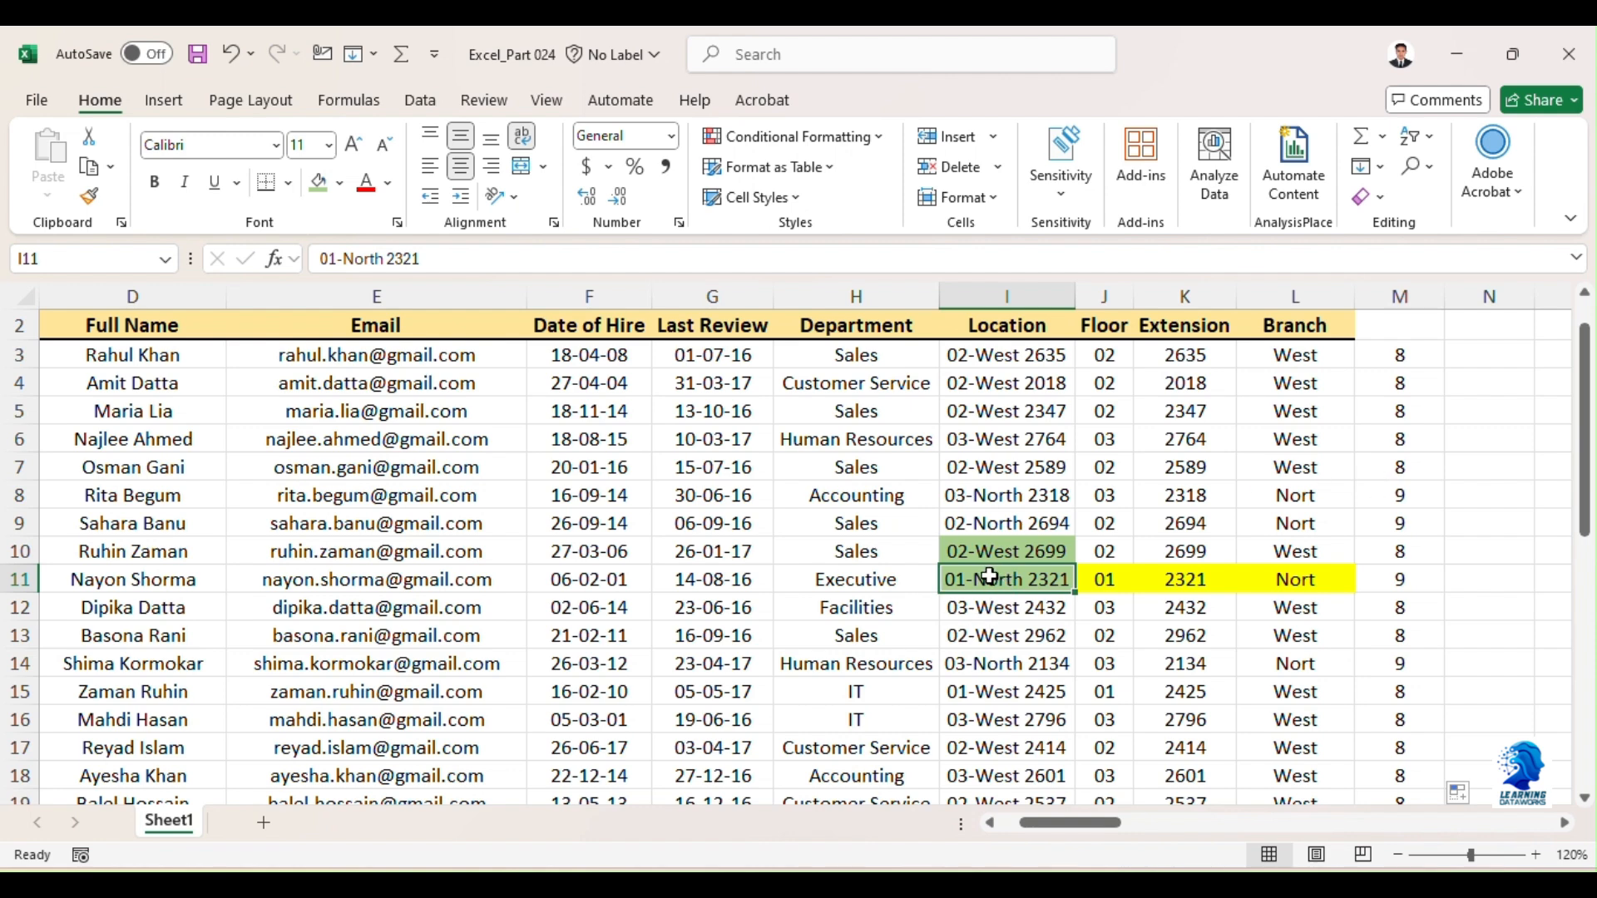
pyautogui.click(977, 552)
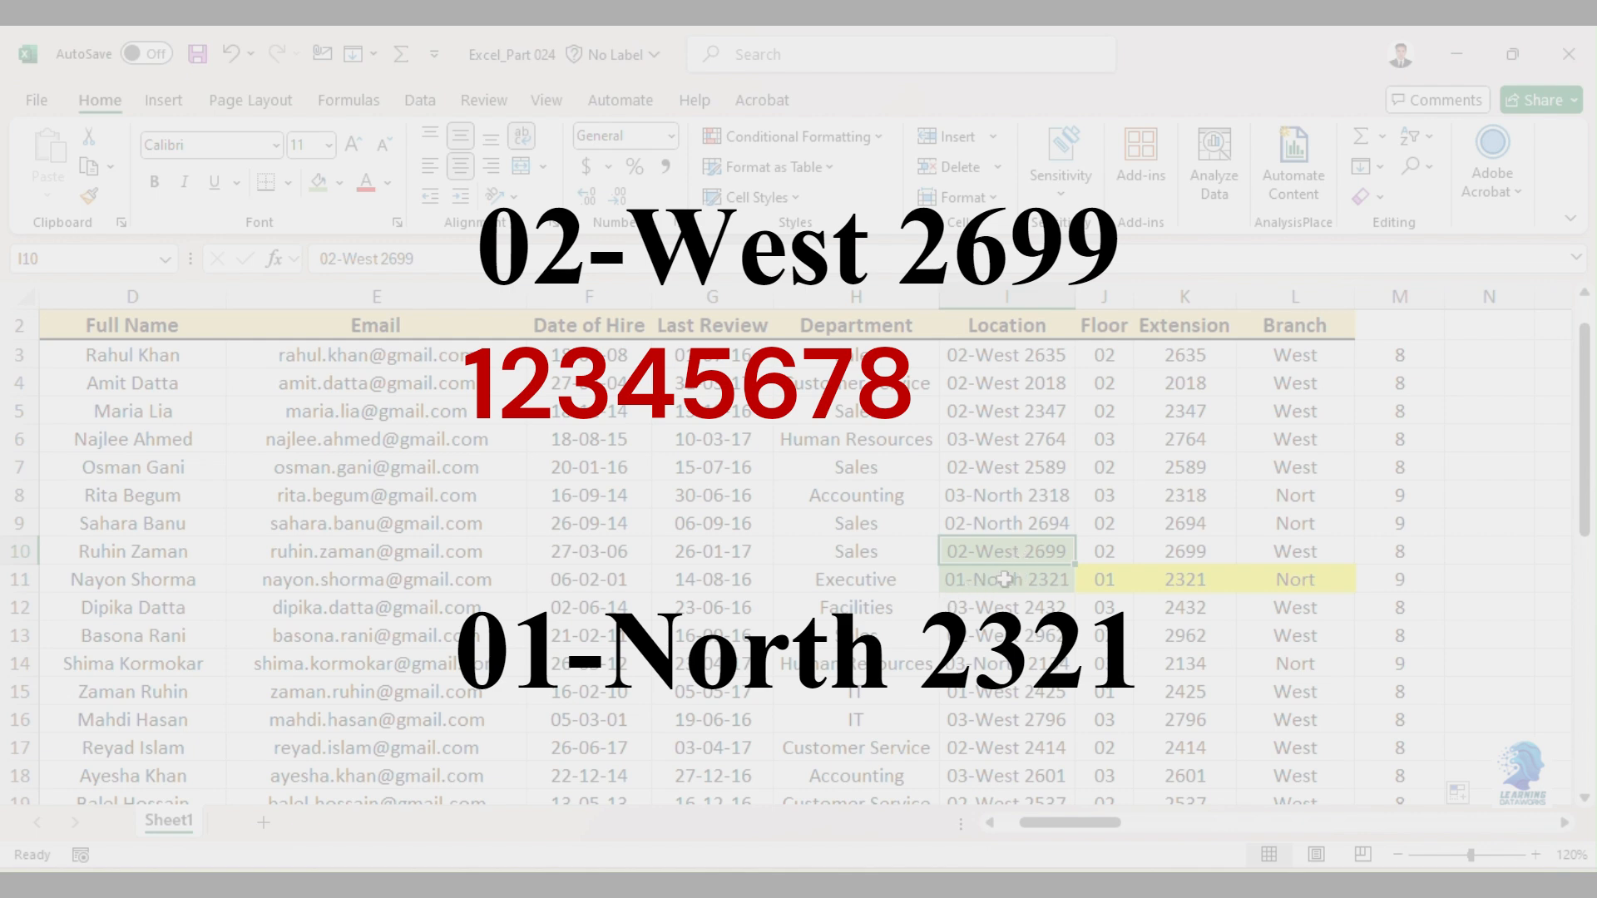
pyautogui.click(1006, 580)
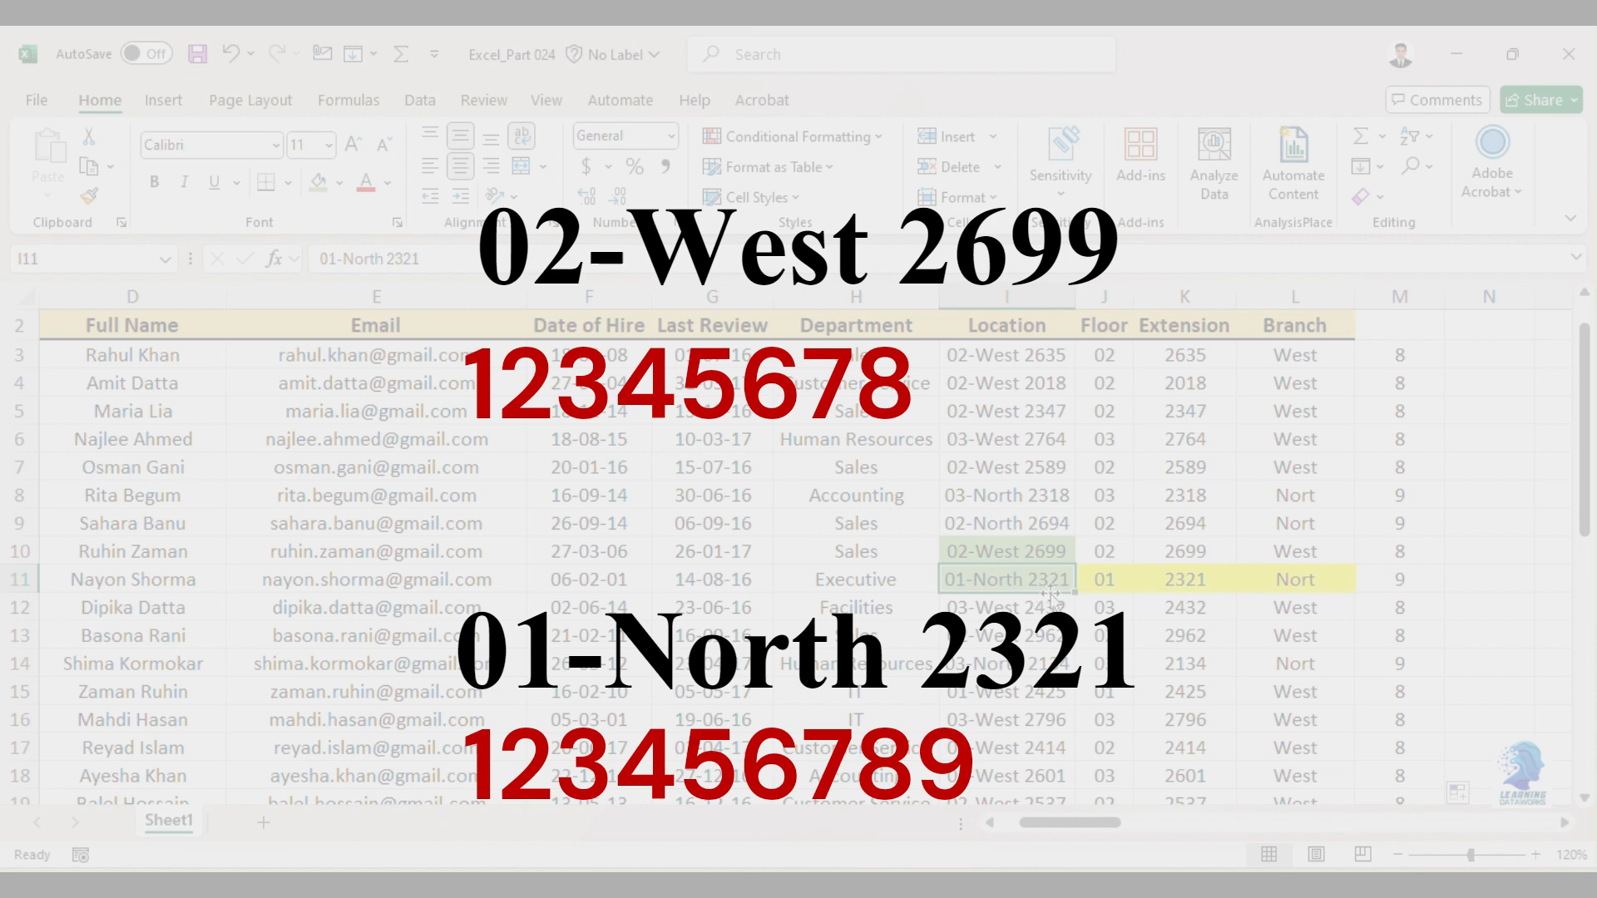
pyautogui.click(682, 60)
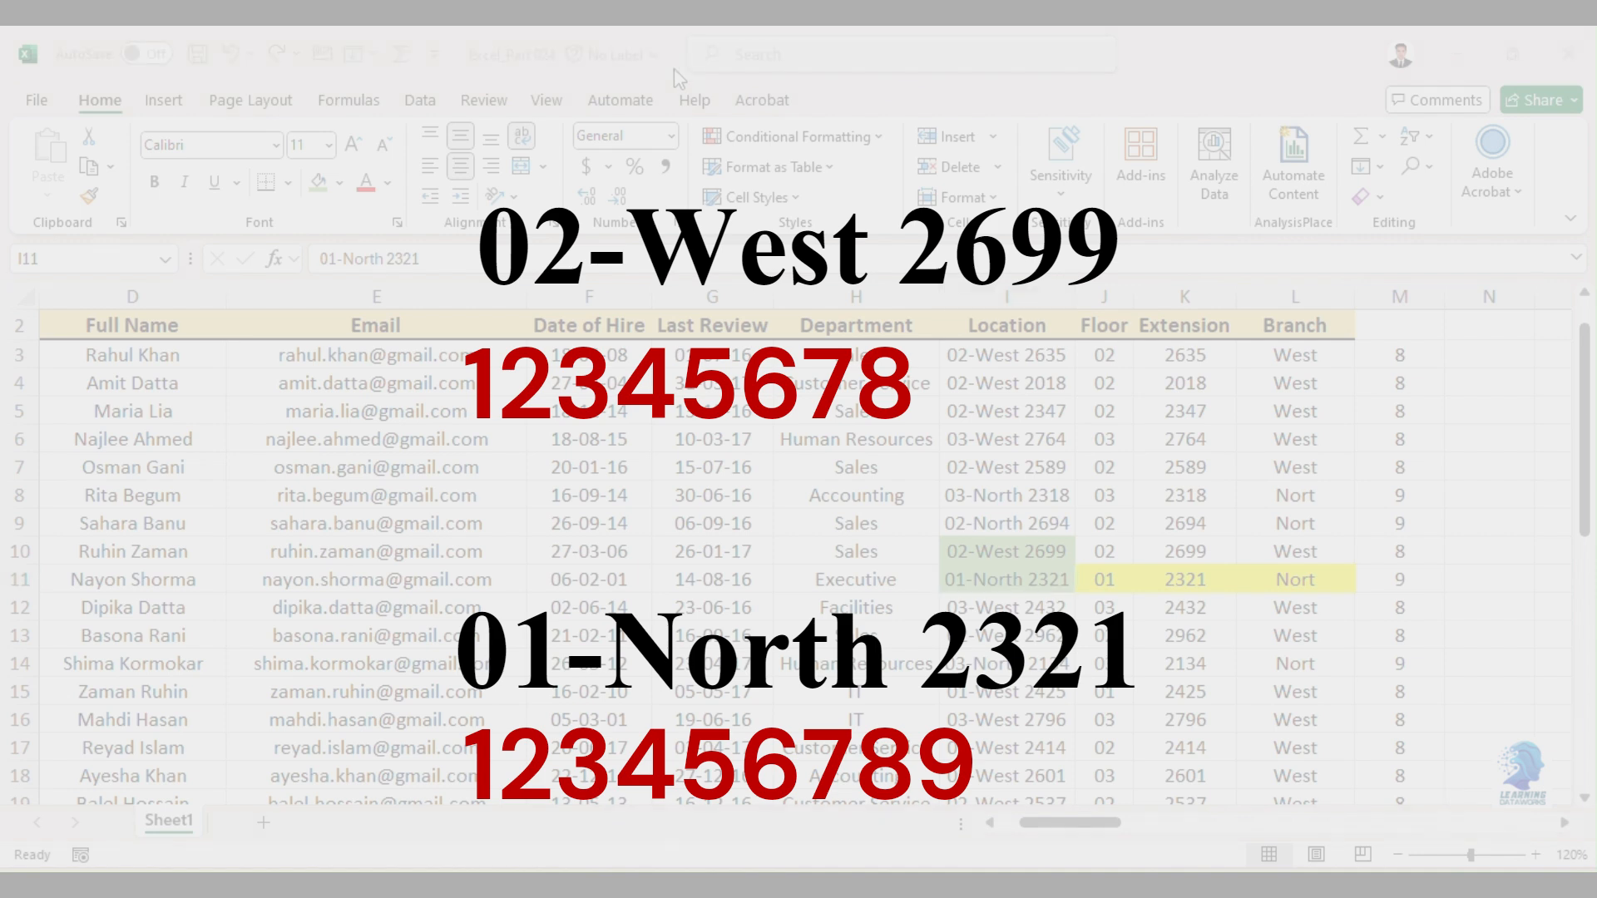
pyautogui.click(1058, 572)
pyautogui.moveTo(1020, 551); pyautogui.dragTo(1023, 580)
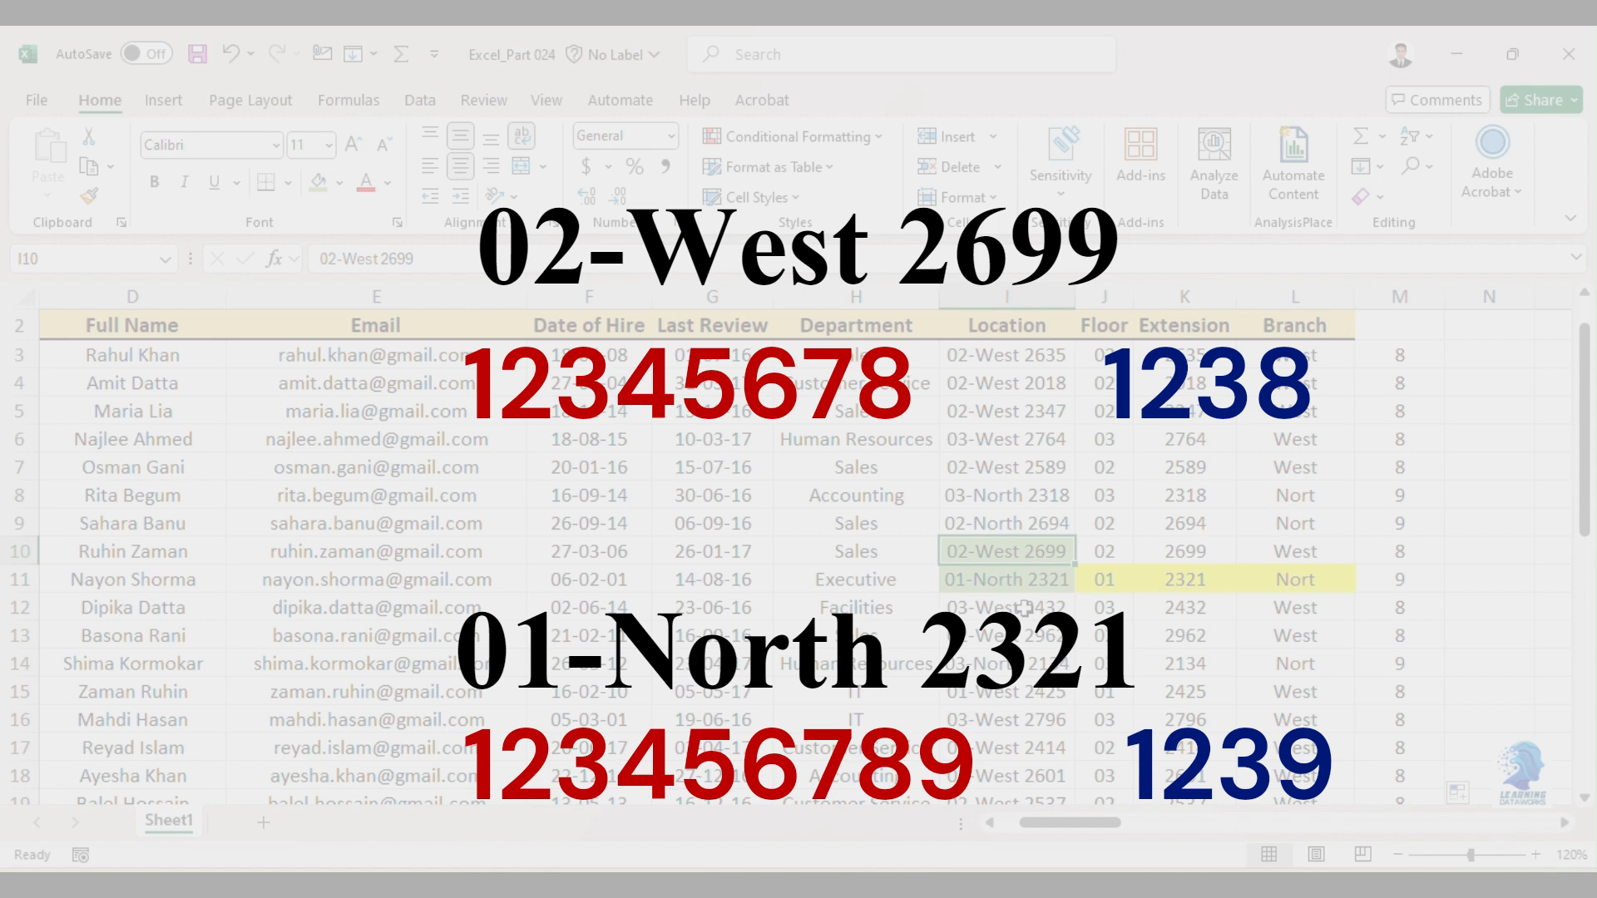
pyautogui.press('Return')
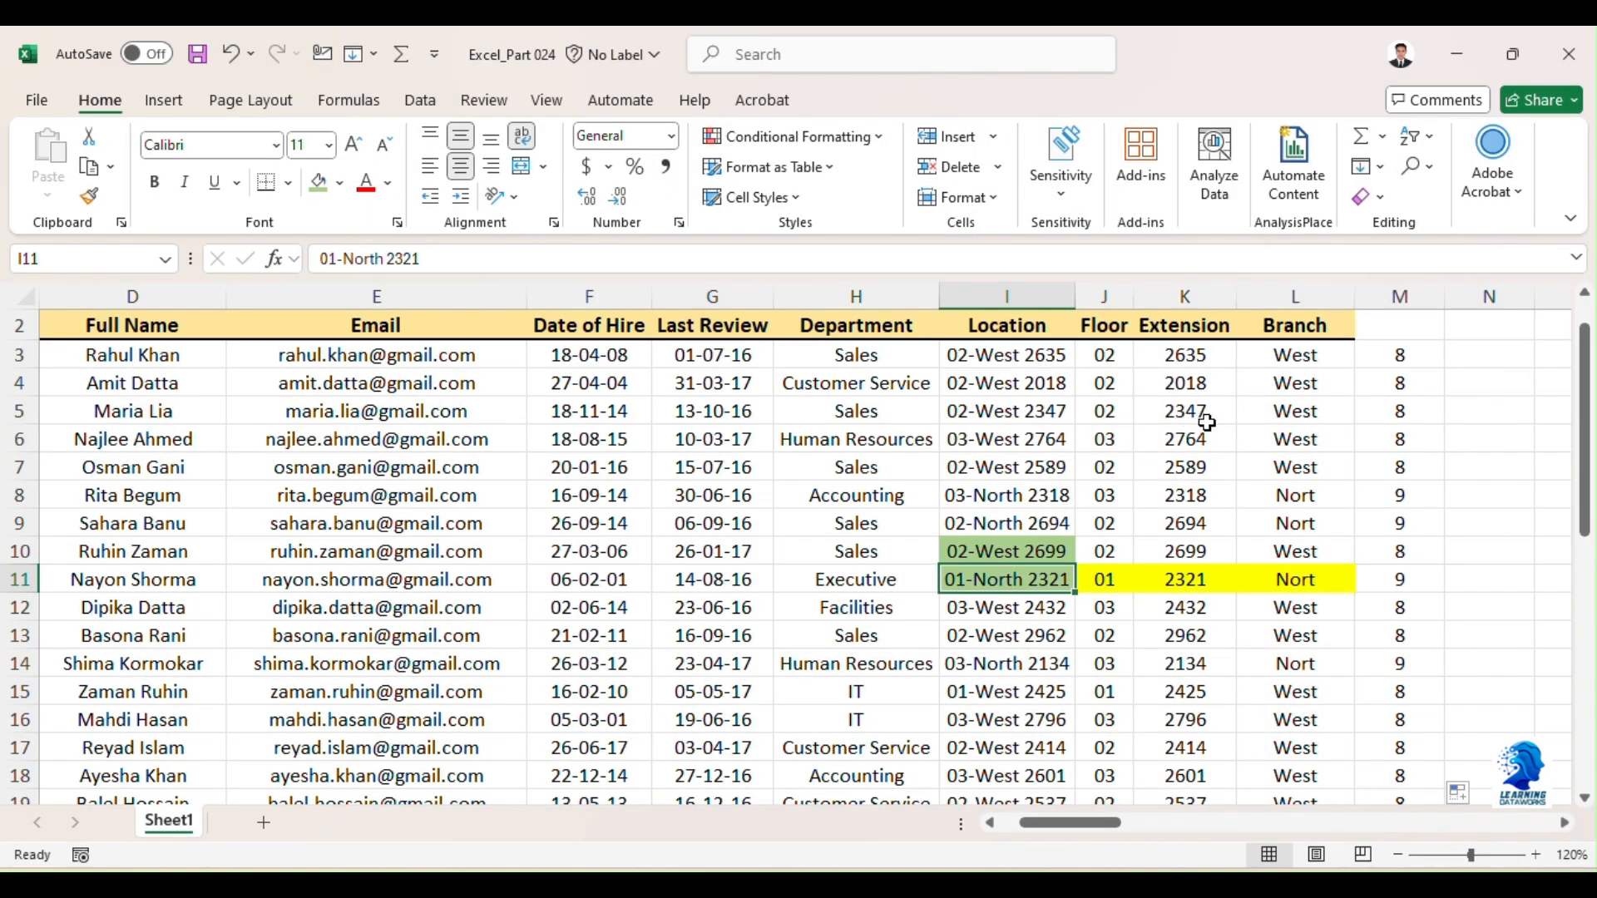
# - Change the formula in M3 to =FIND(" ",I3,4)-4 and fill it down column M
pyautogui.click(1404, 354)
pyautogui.write('=FIND(" ",I3,4)')
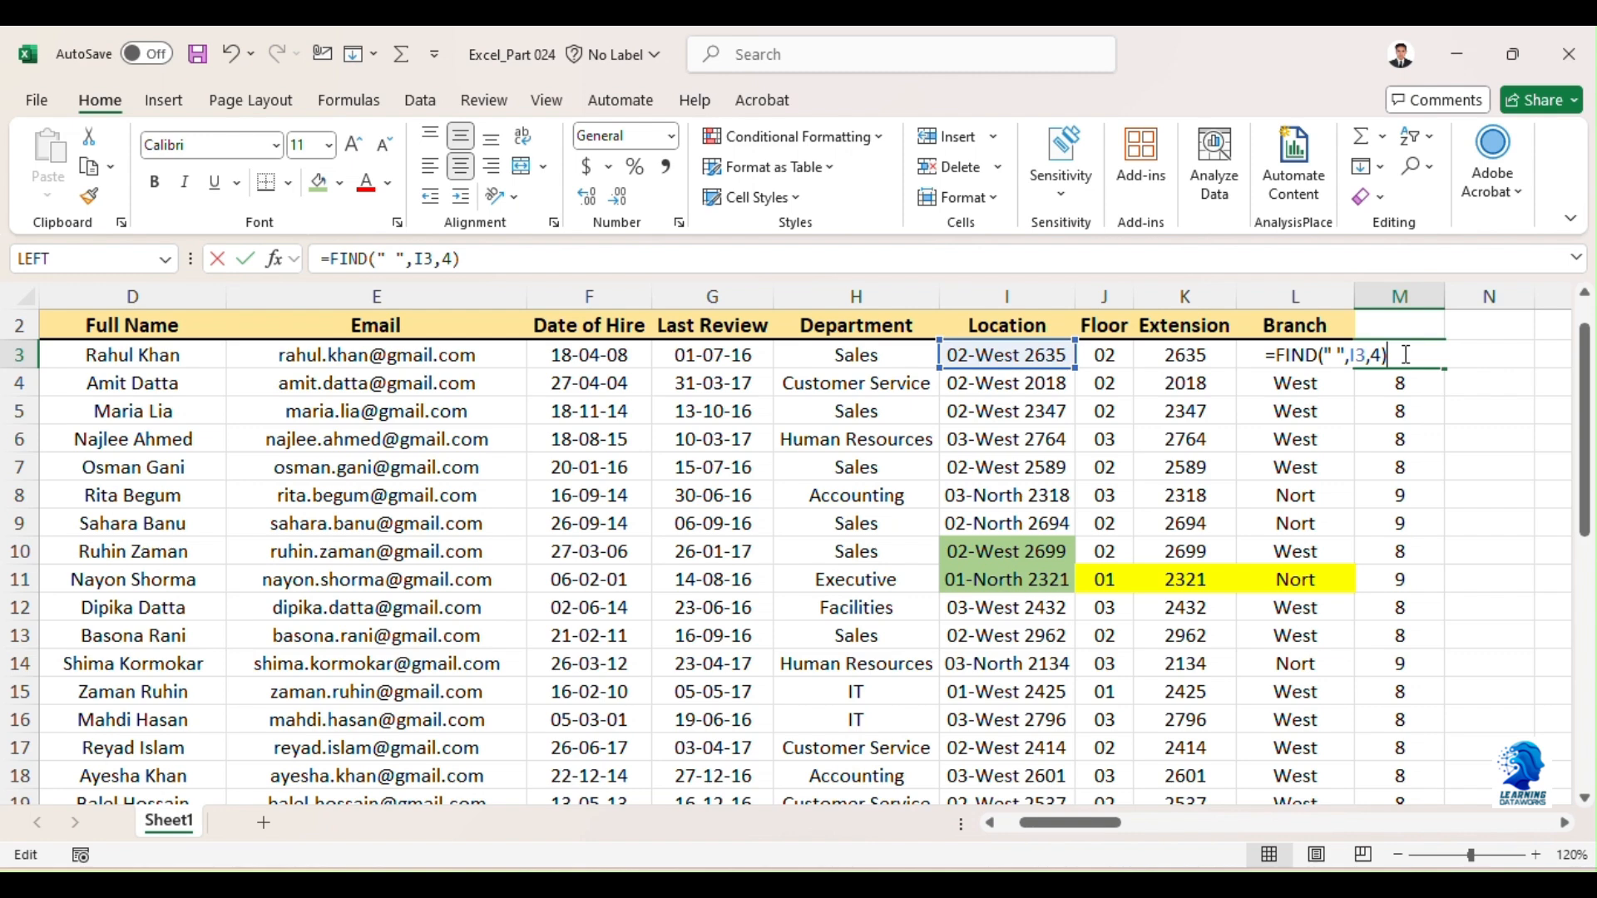
pyautogui.write('-4')
pyautogui.press('Return')
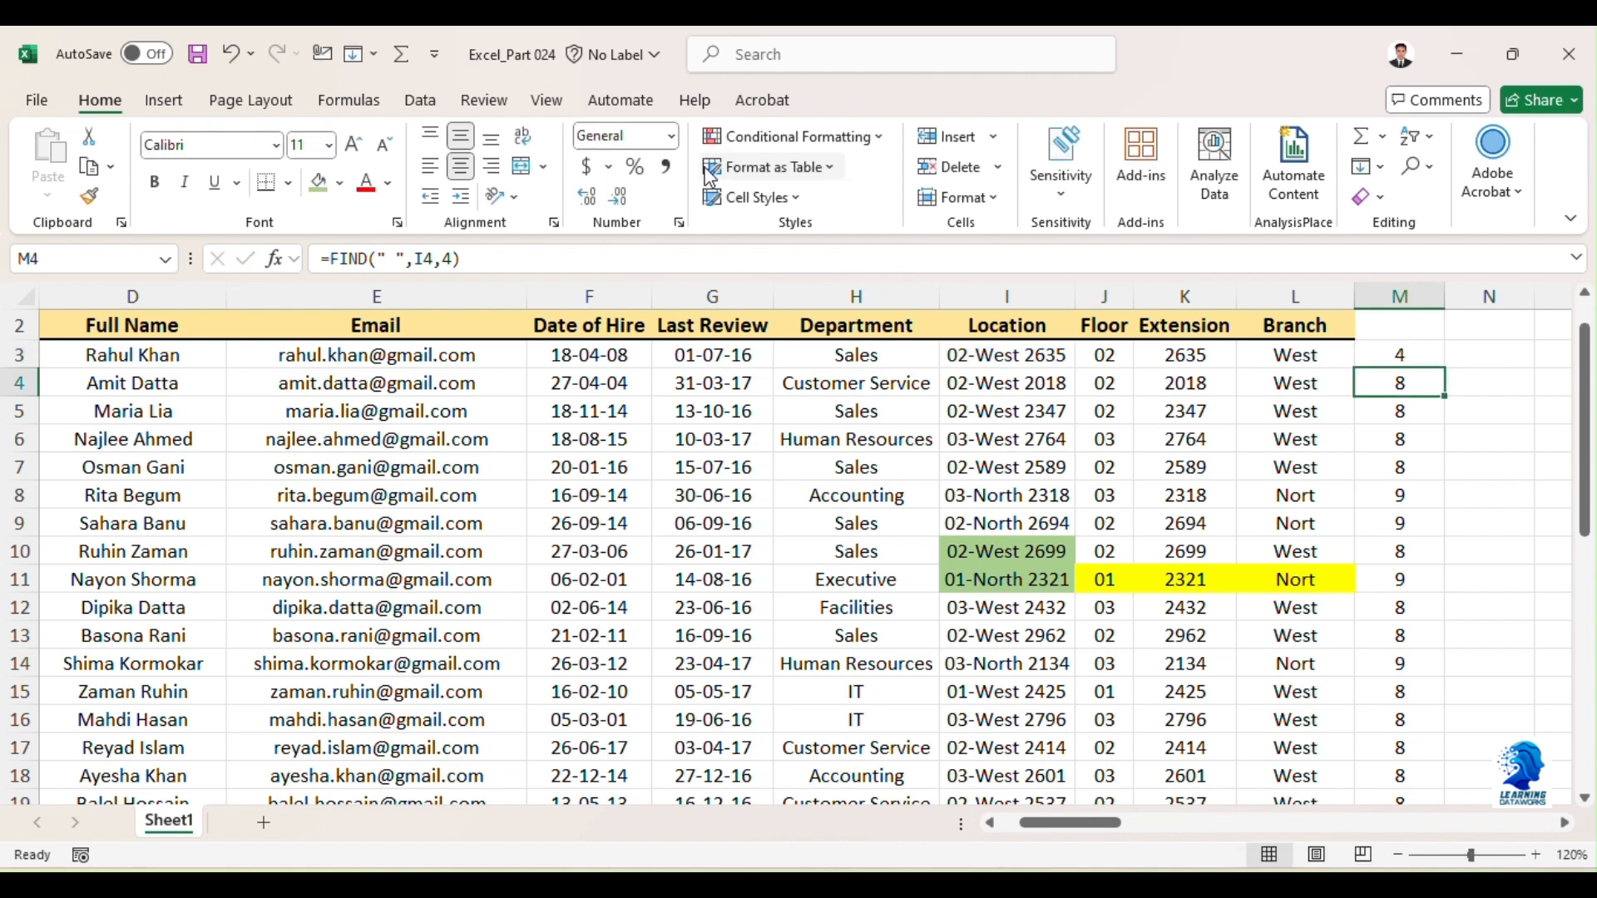
pyautogui.click(1448, 366)
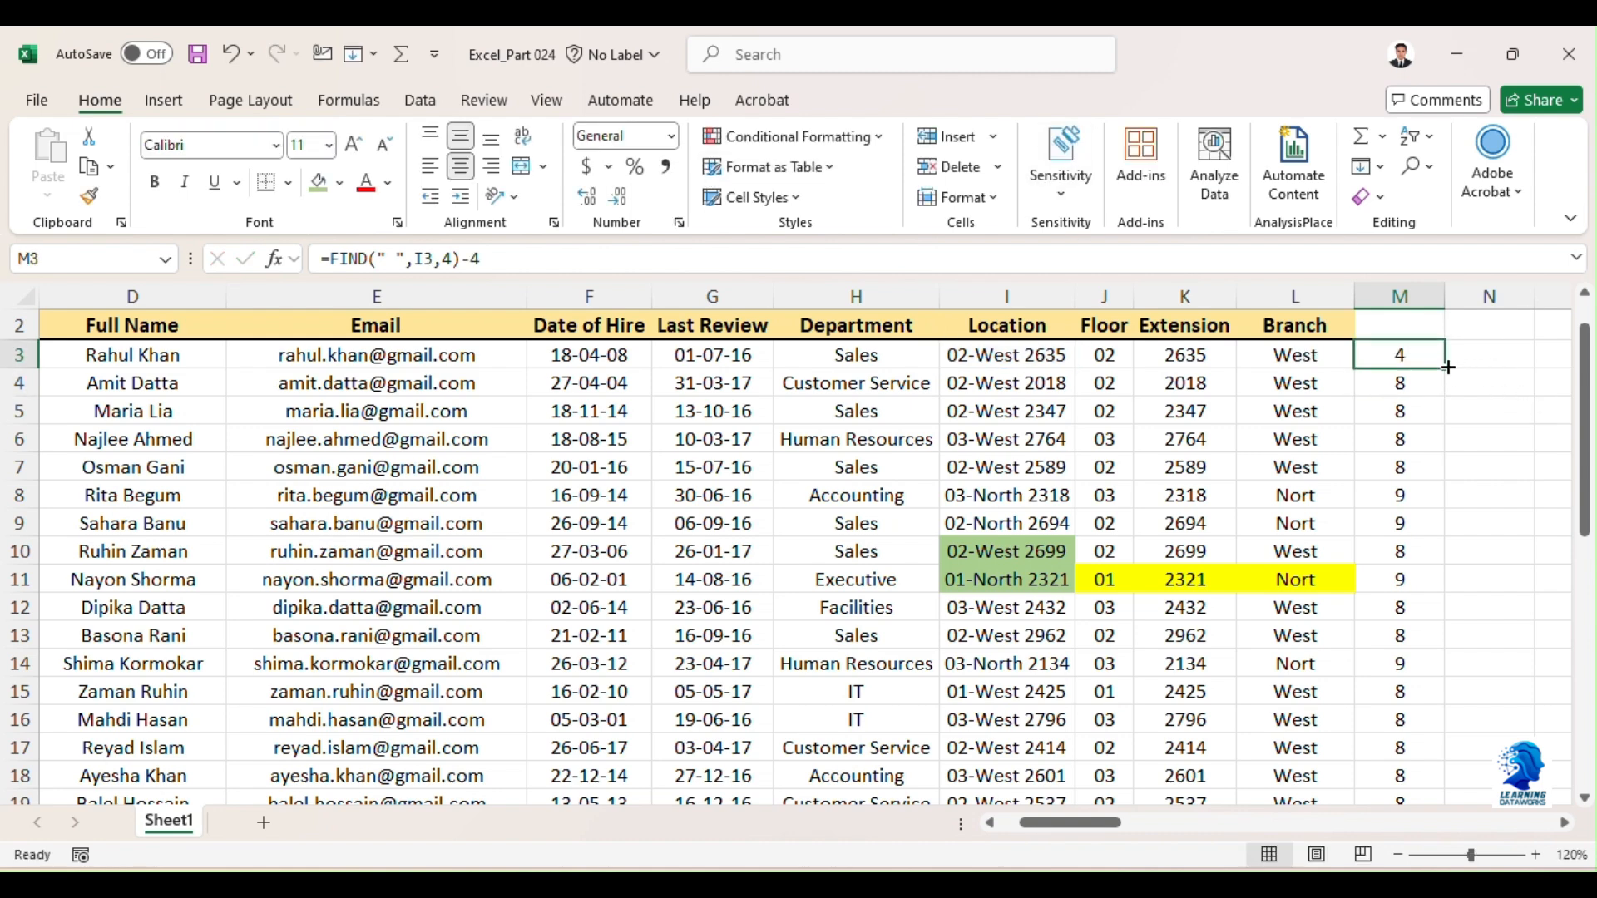
pyautogui.doubleClick(1446, 369)
pyautogui.click(1411, 356)
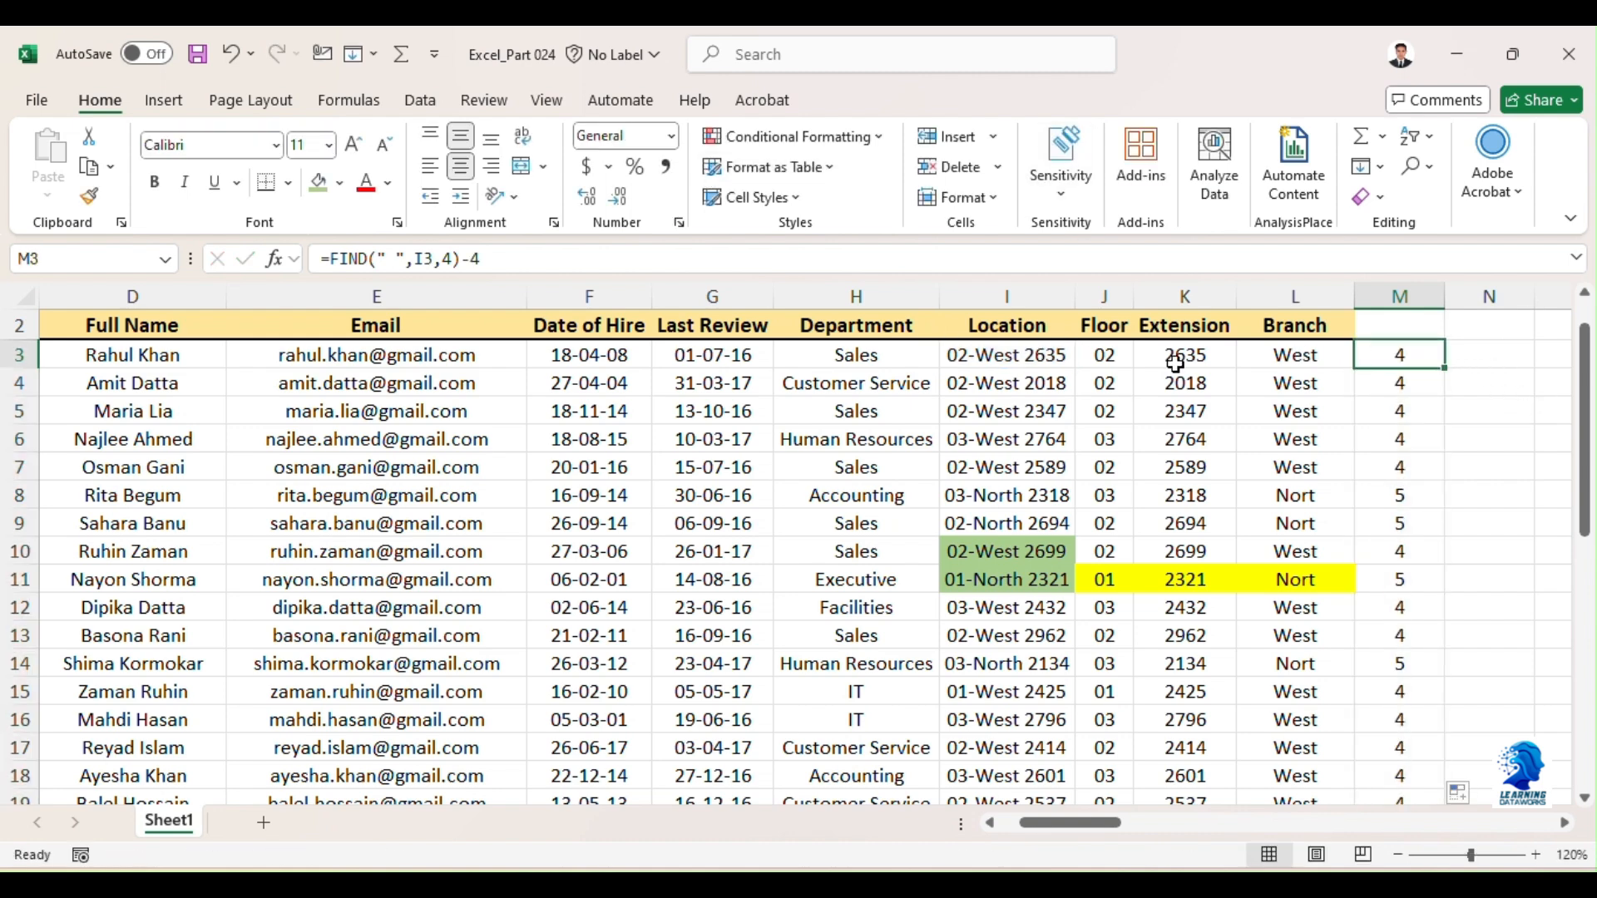
# - Fill the cells I3:M3 and I11:M11 with green
pyautogui.moveTo(1030, 356); pyautogui.dragTo(1394, 357)
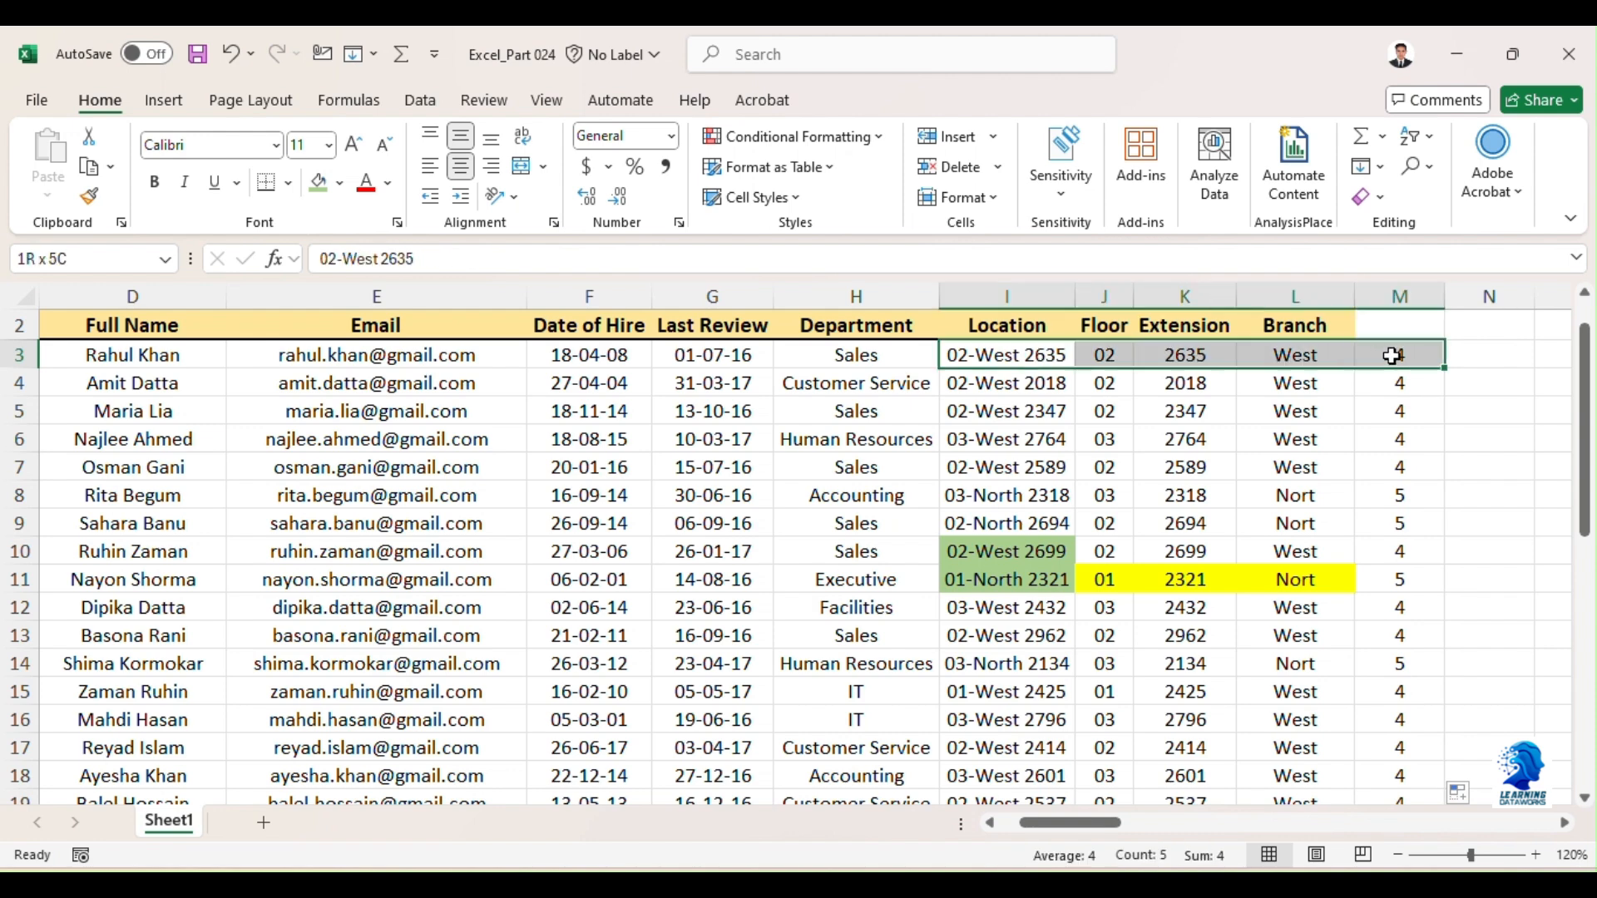
pyautogui.click(319, 183)
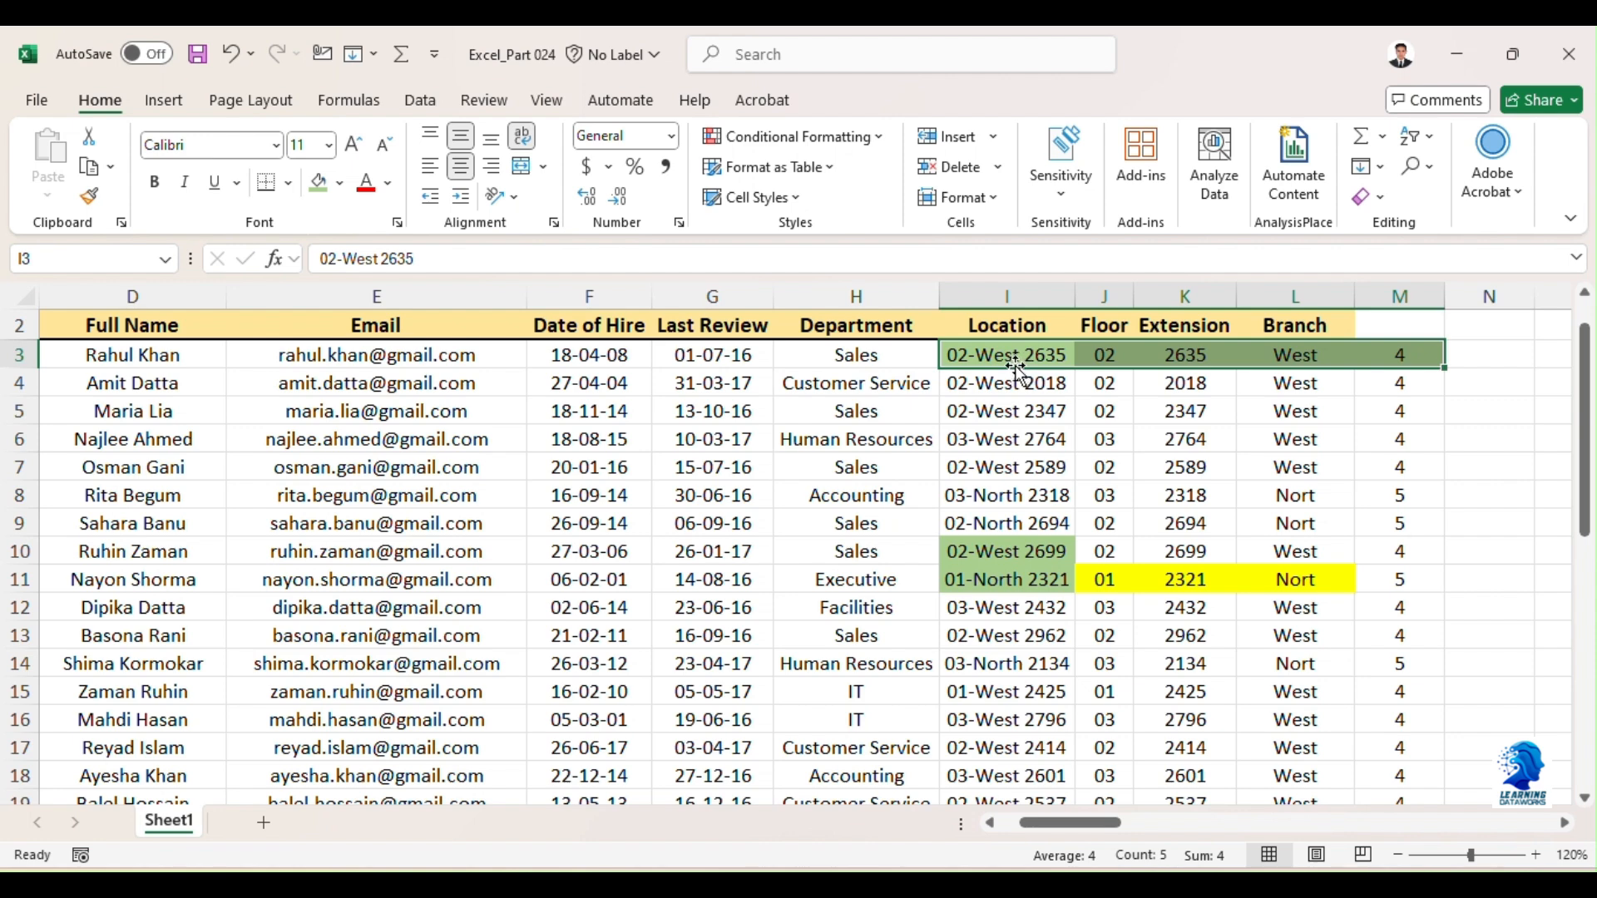
pyautogui.moveTo(999, 582); pyautogui.dragTo(1406, 582)
pyautogui.click(321, 184)
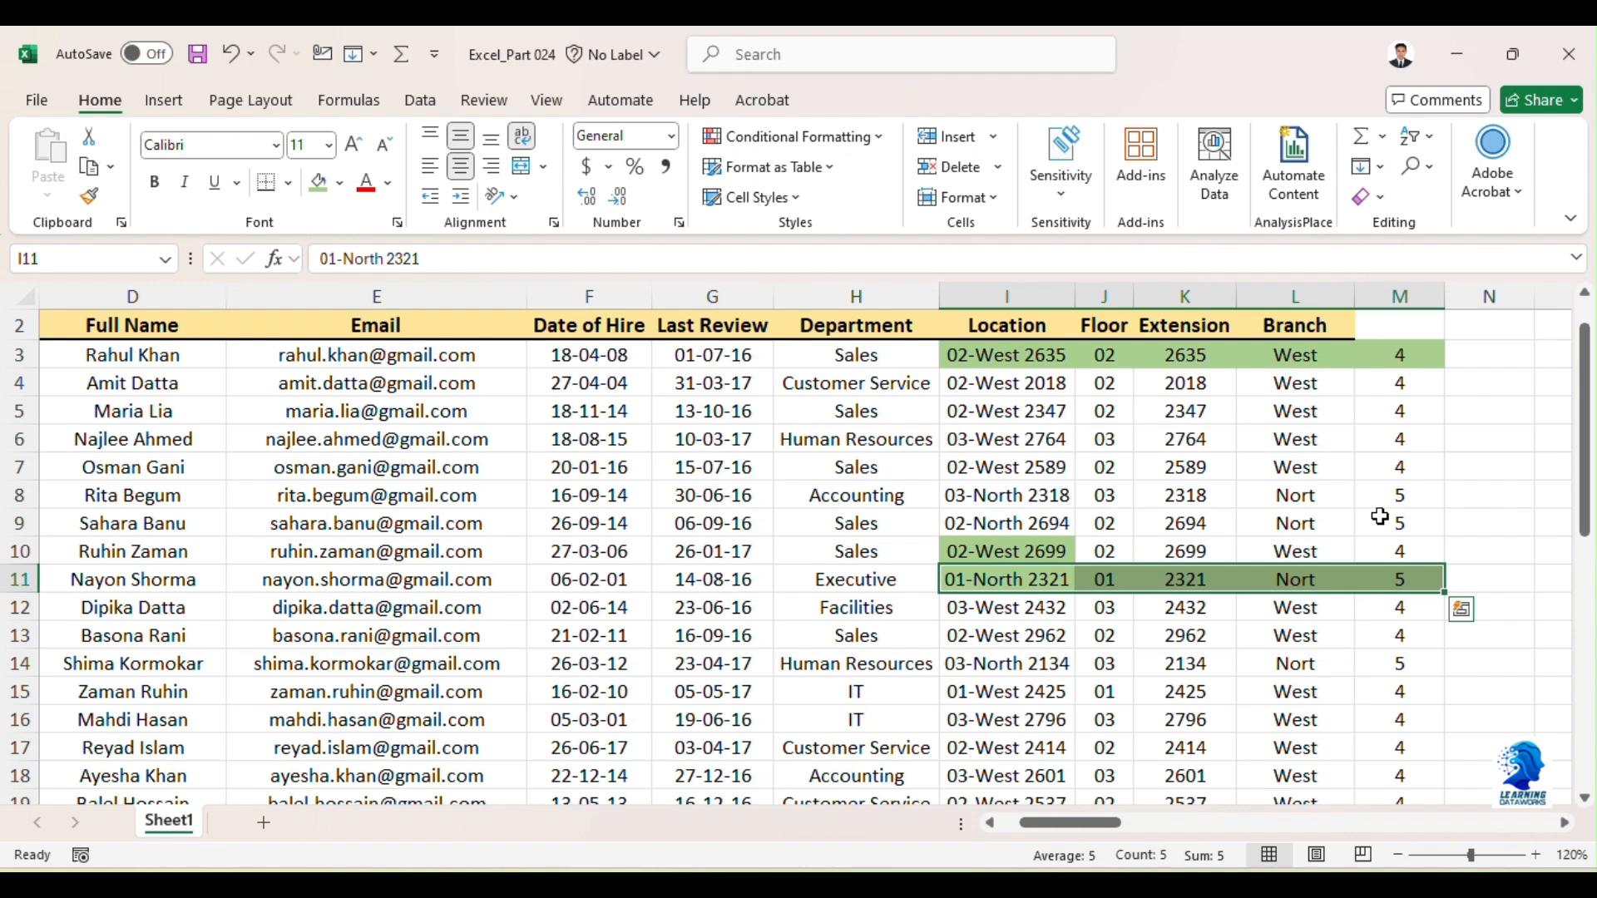
pyautogui.click(1416, 468)
# - Copy the expression FIND(" ",I3,4)-4 from the formula in M3, without its equals sign
pyautogui.click(1405, 353)
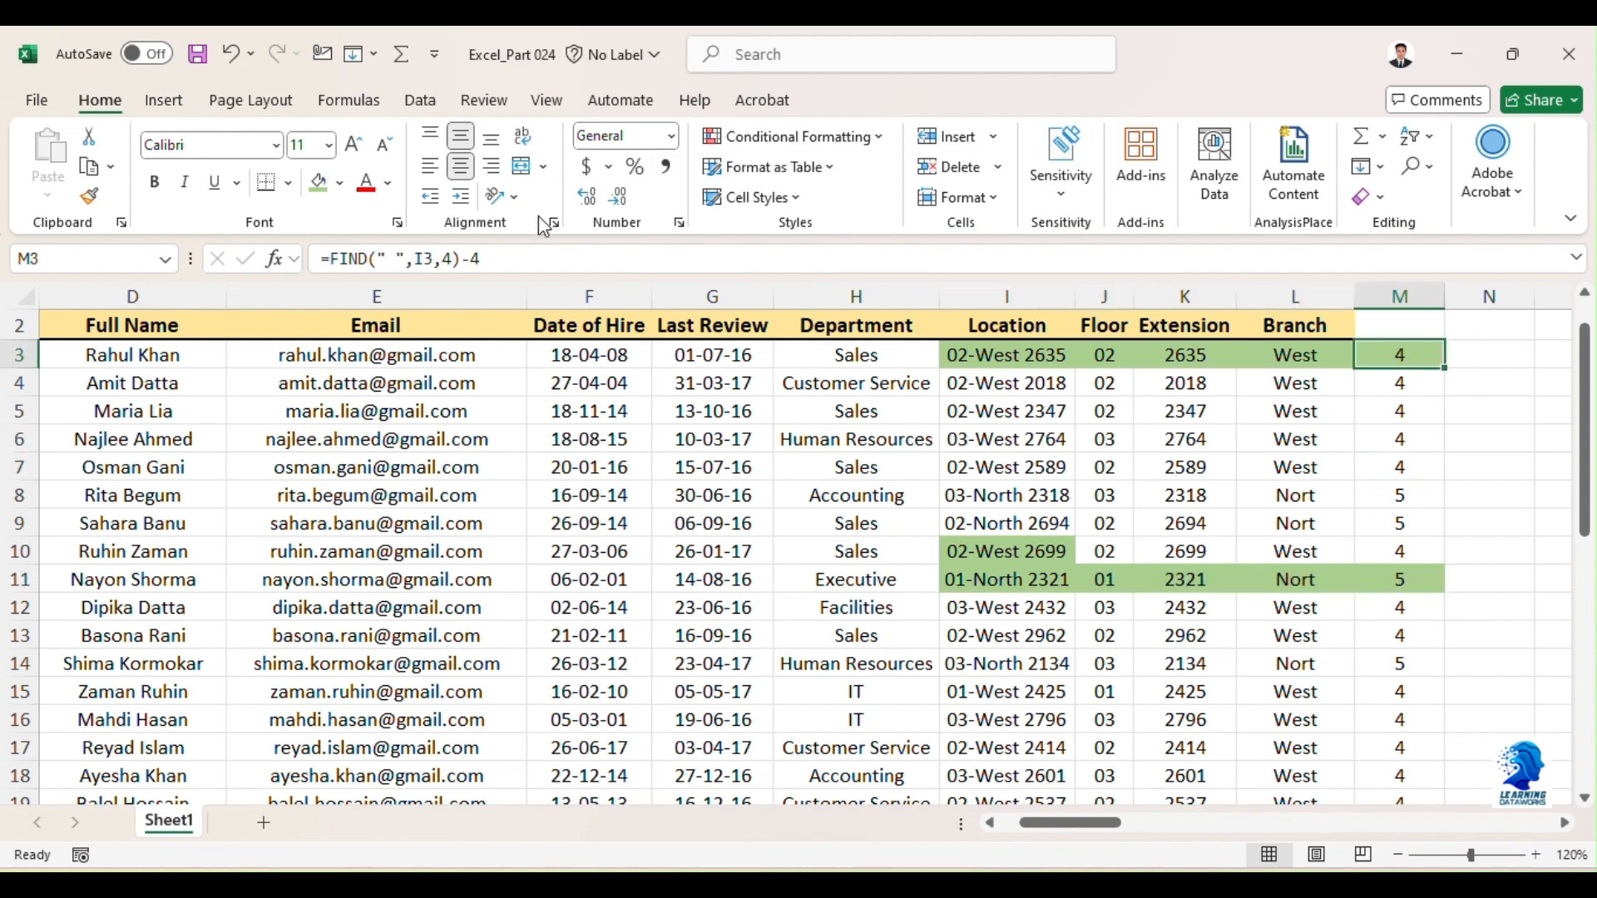
pyautogui.moveTo(483, 258); pyautogui.dragTo(331, 259)
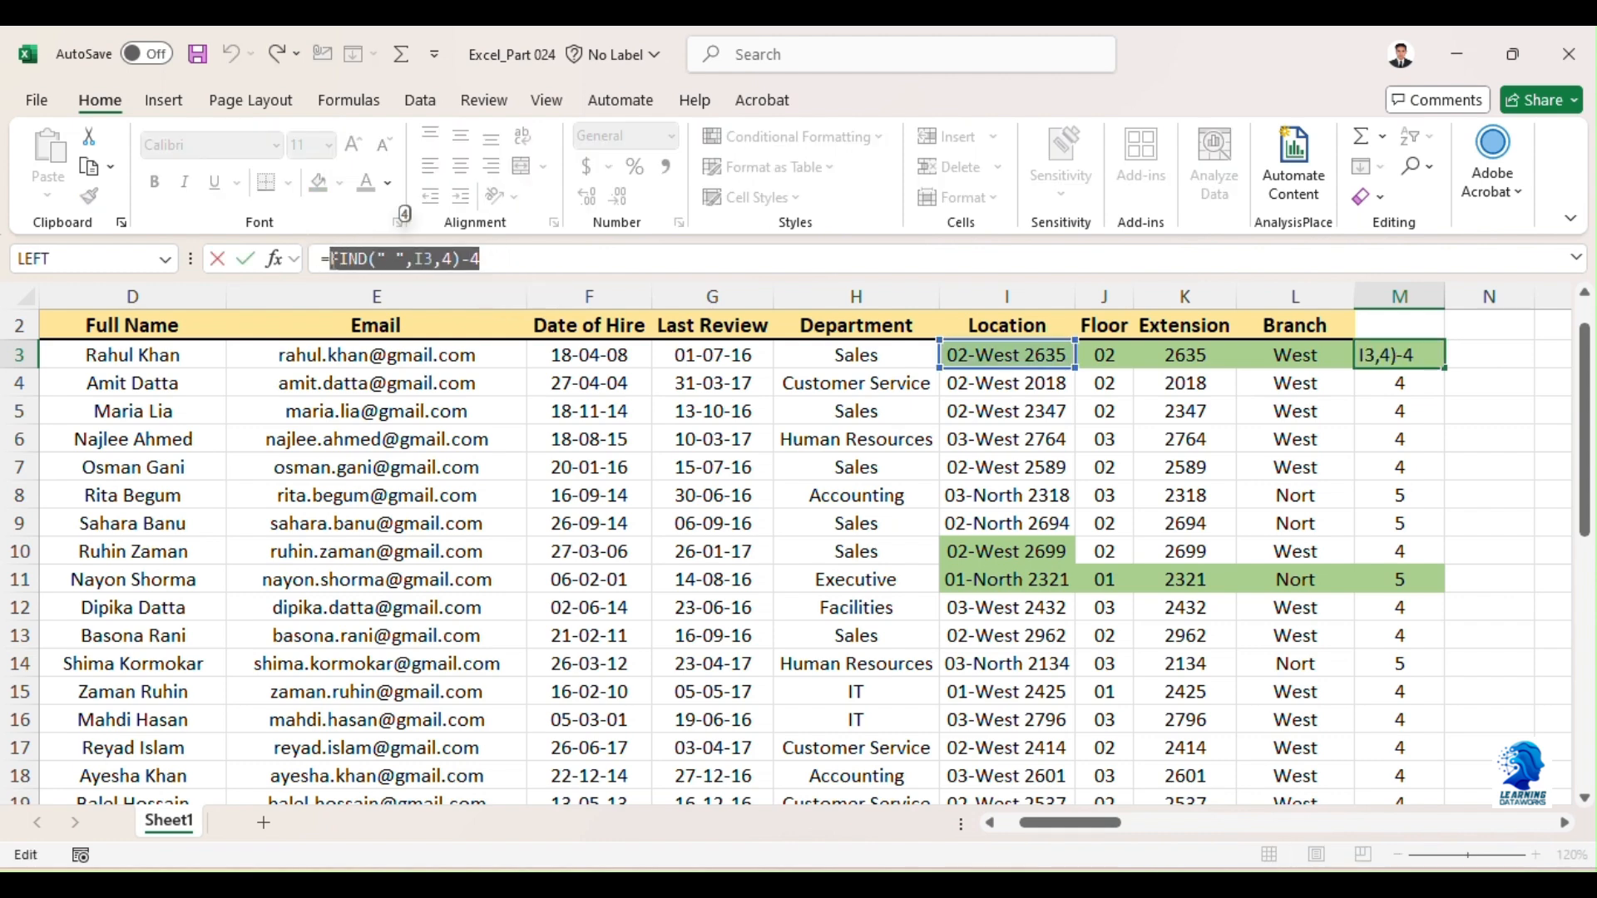
pyautogui.hotkey('ctrl', 'c')
pyautogui.press('Return')
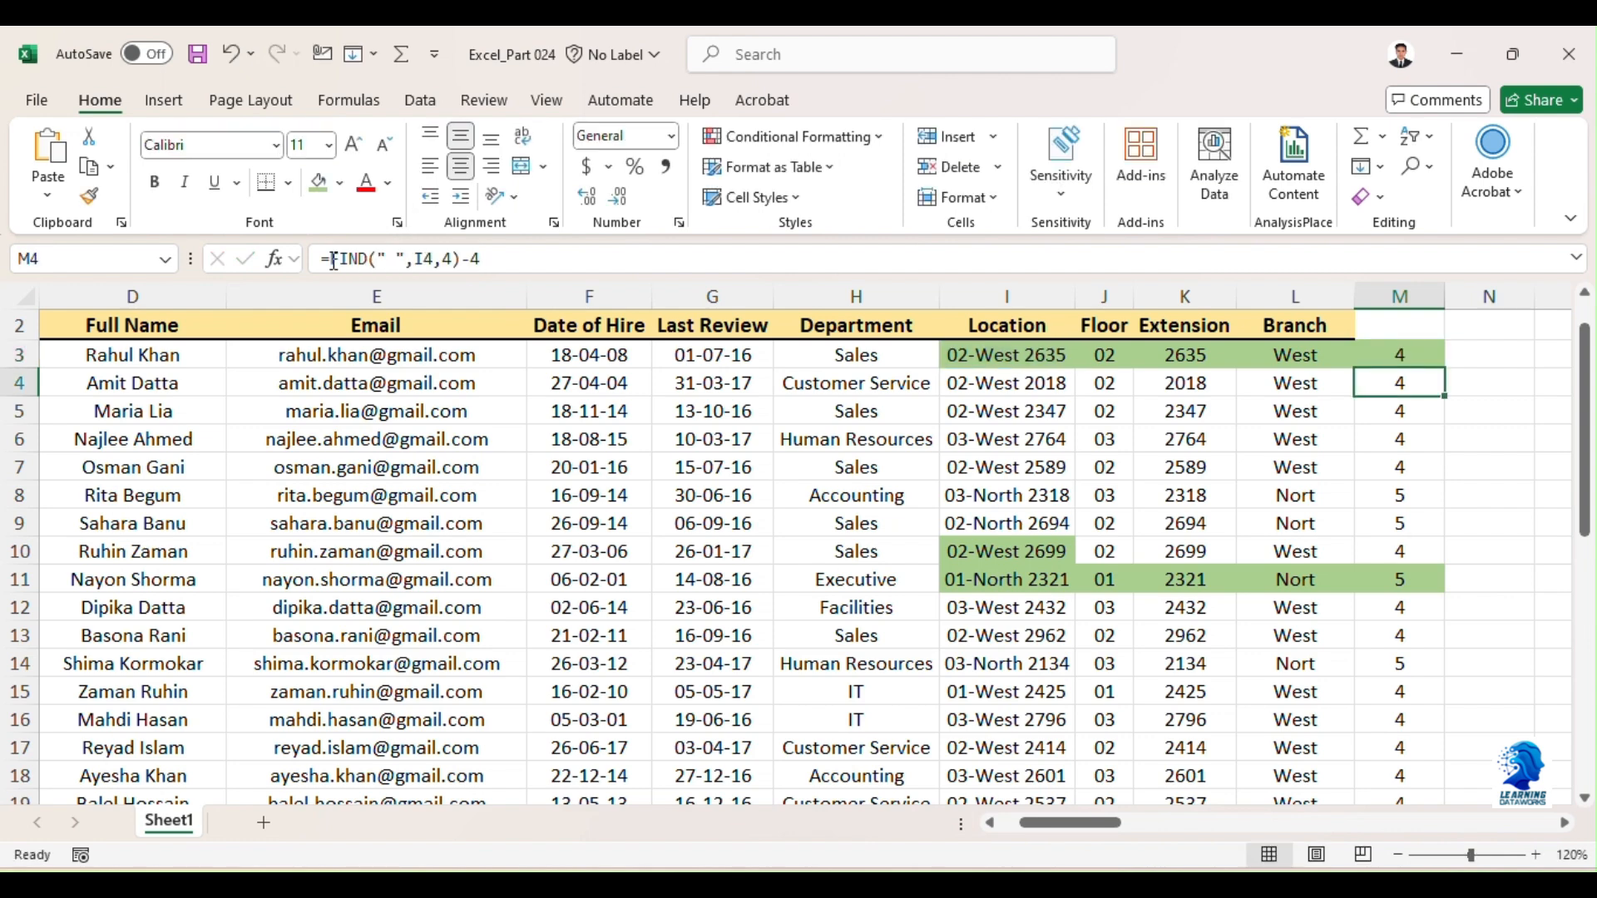
# - Replace the character count in L3's MID formula to make =MID(I3,4,FIND(" ",I3,4)-4), and fill it down the Branch column
pyautogui.click(1296, 359)
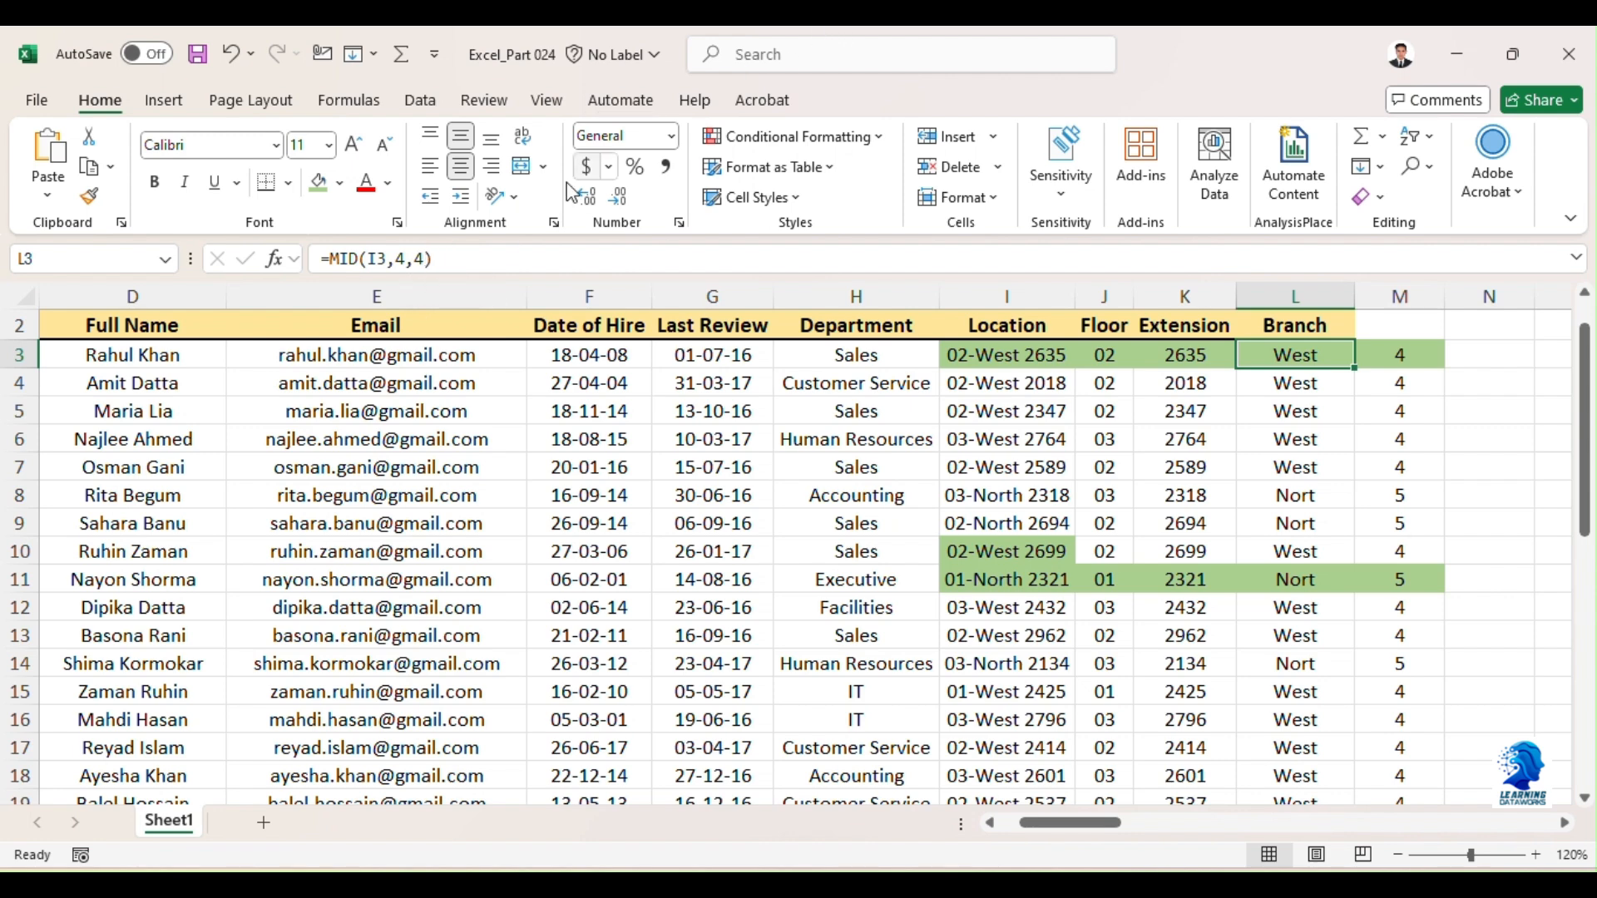
pyautogui.click(424, 258)
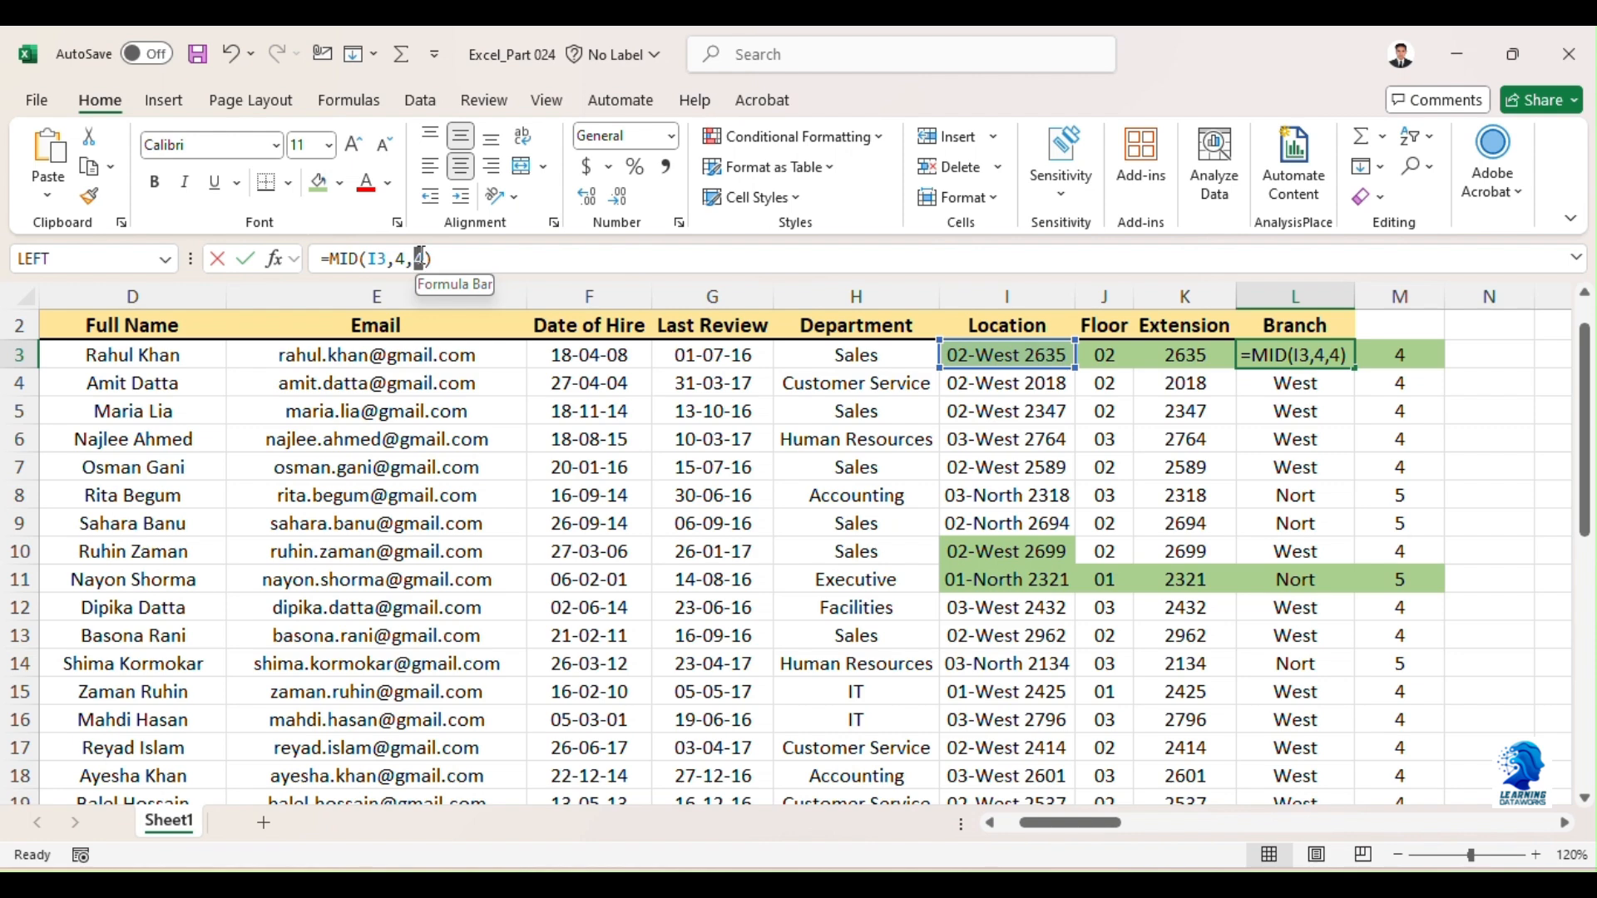
pyautogui.doubleClick(421, 259)
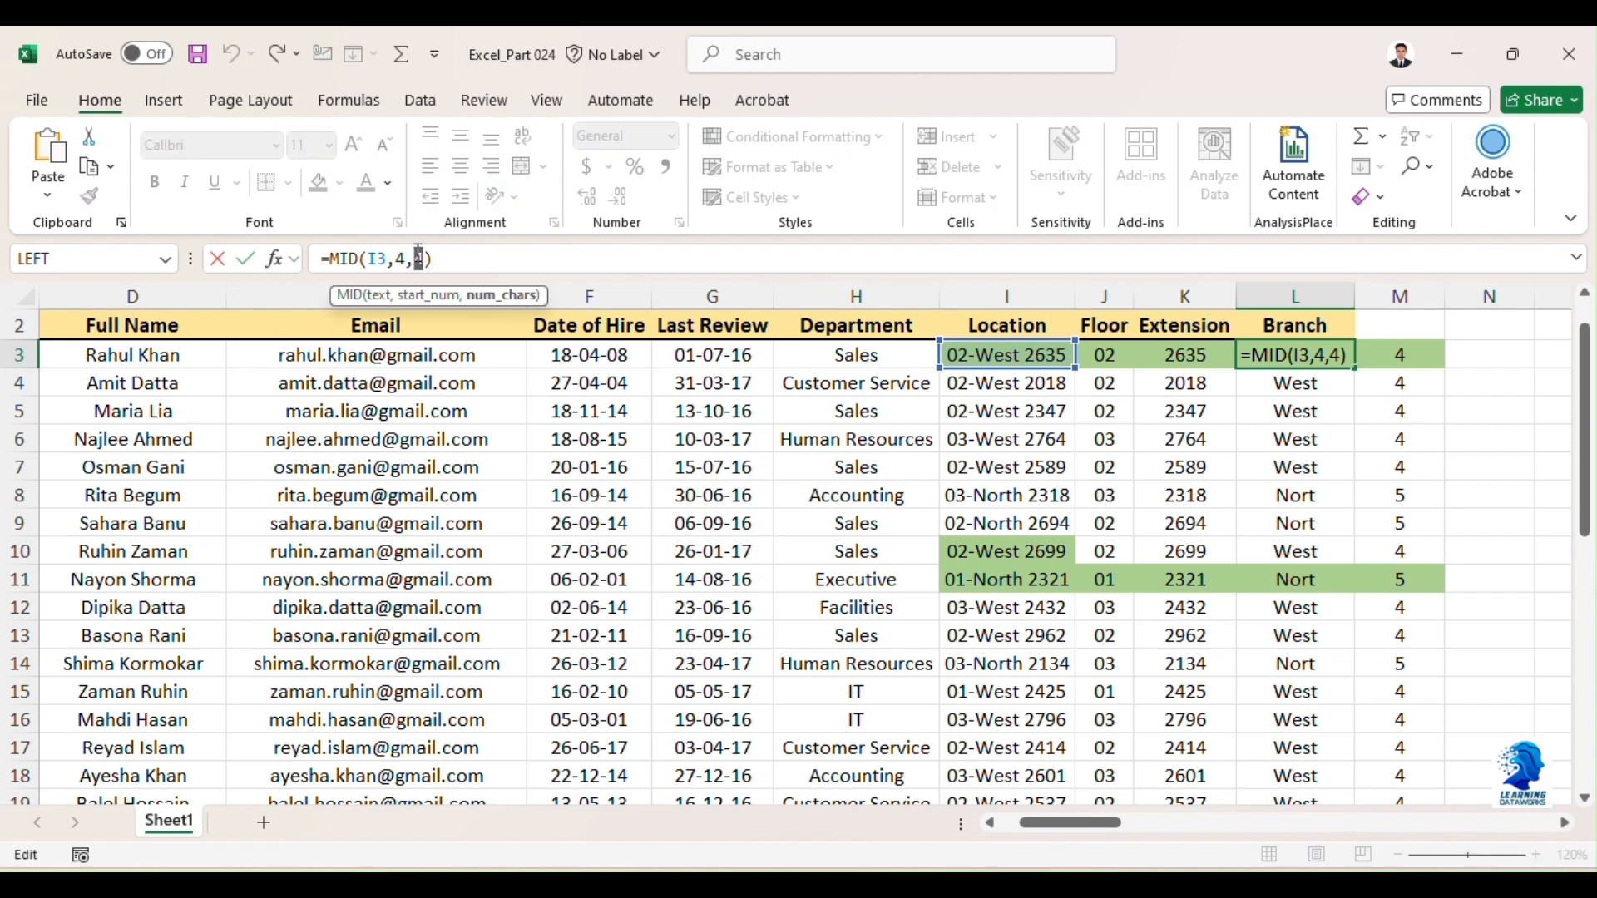
pyautogui.write('FIND(" ",I3,4)-4')
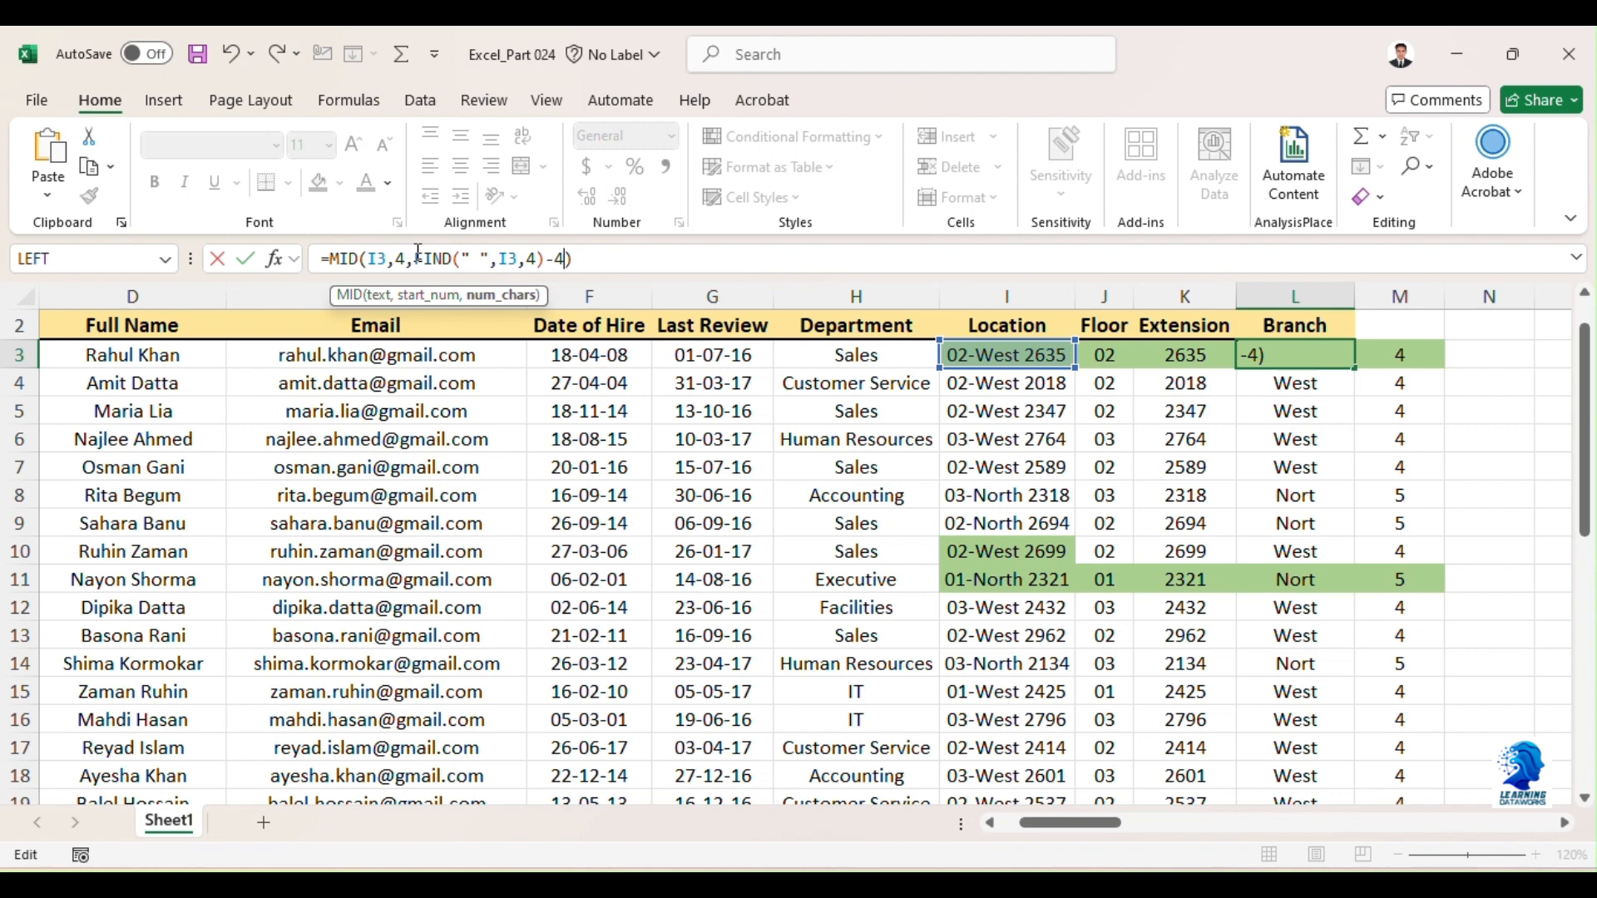
pyautogui.press('Return')
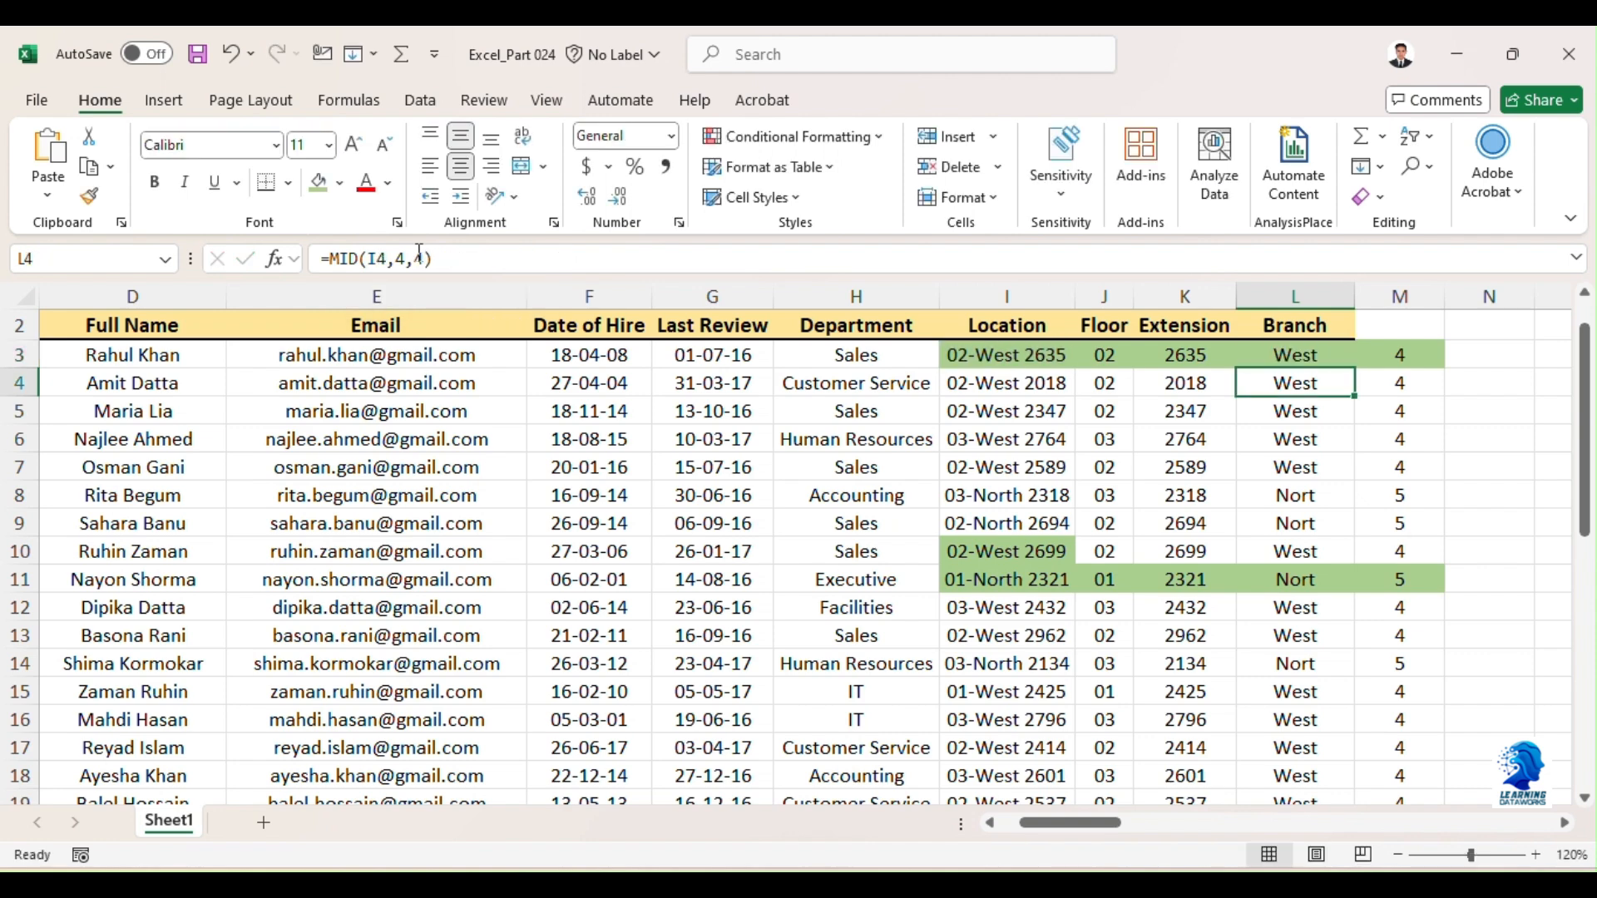
pyautogui.click(1324, 351)
pyautogui.doubleClick(1356, 367)
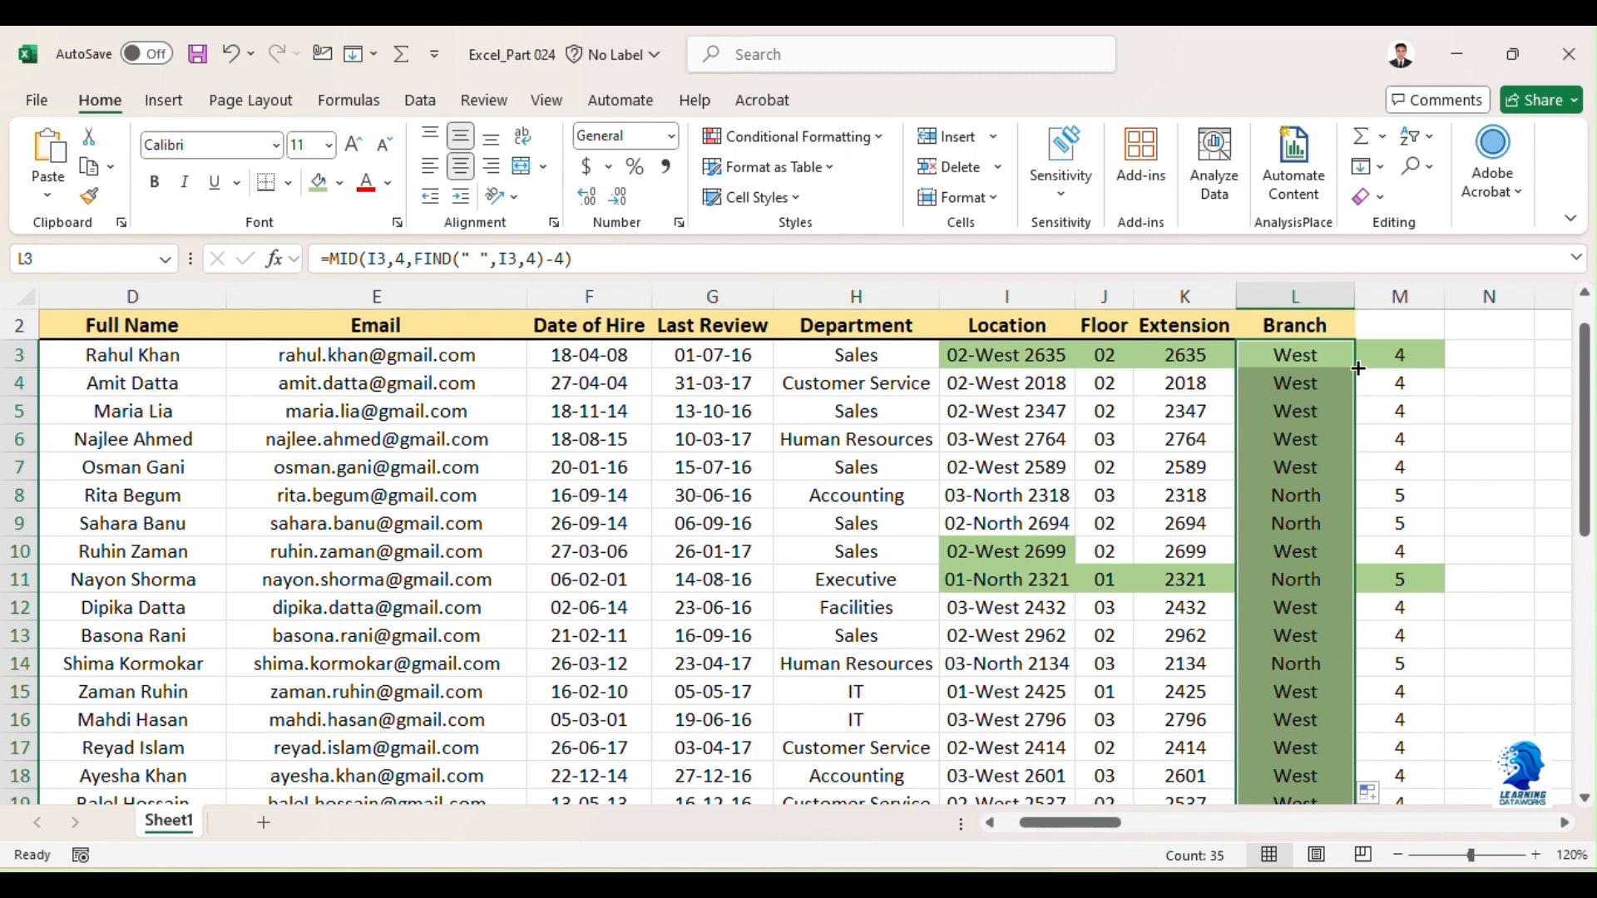
# - Remove the fill colour from the Branch column's data cells
pyautogui.click(340, 183)
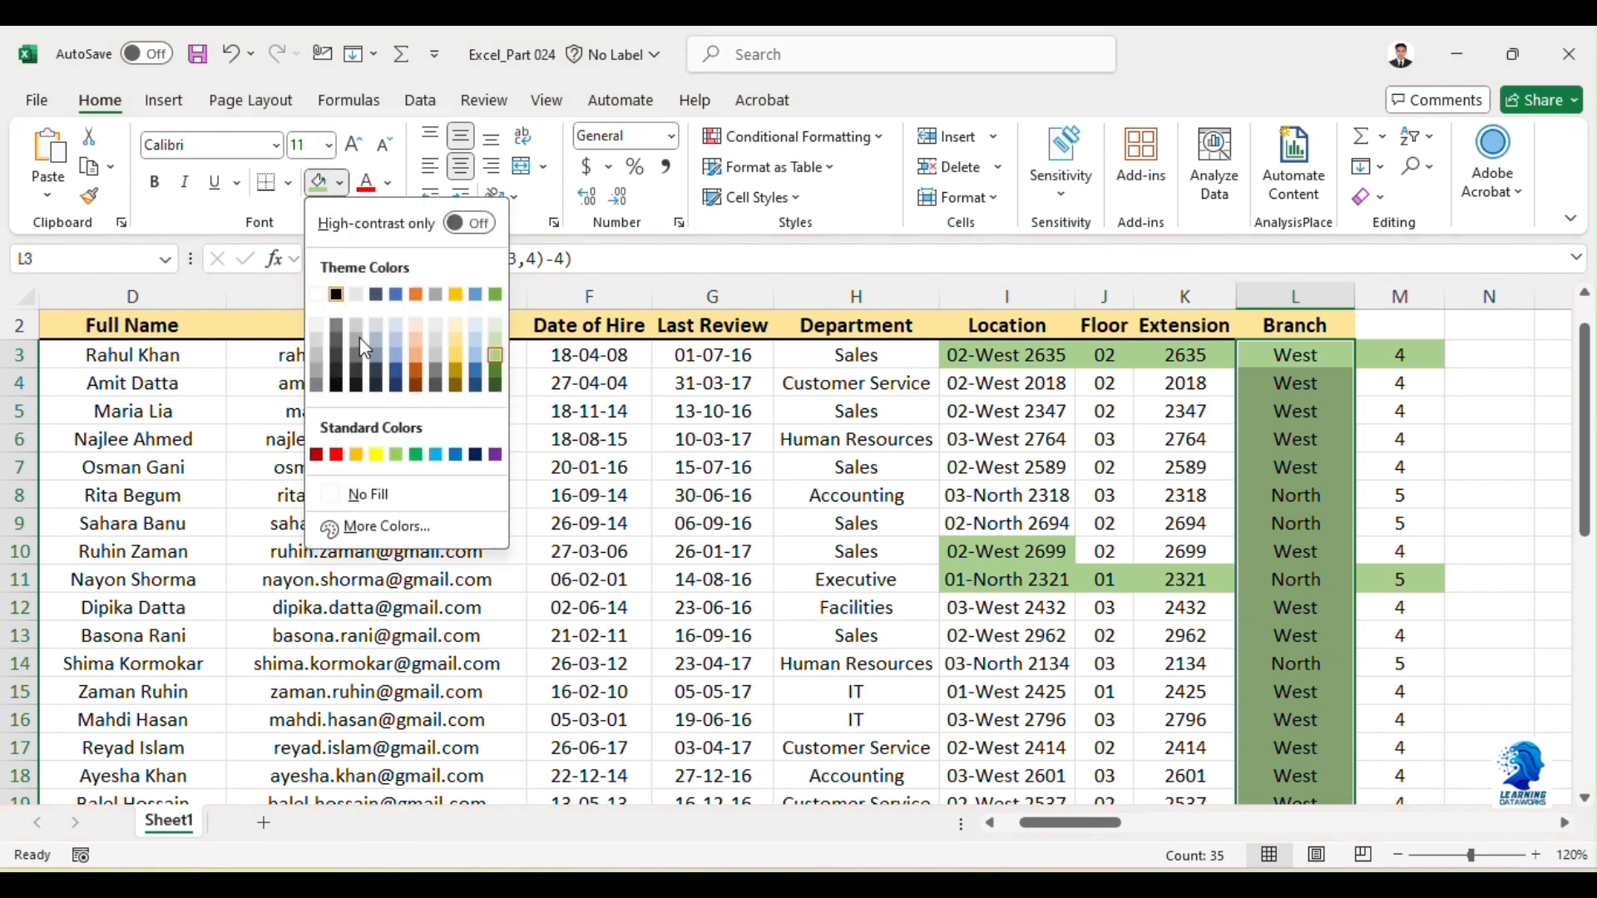
pyautogui.click(396, 497)
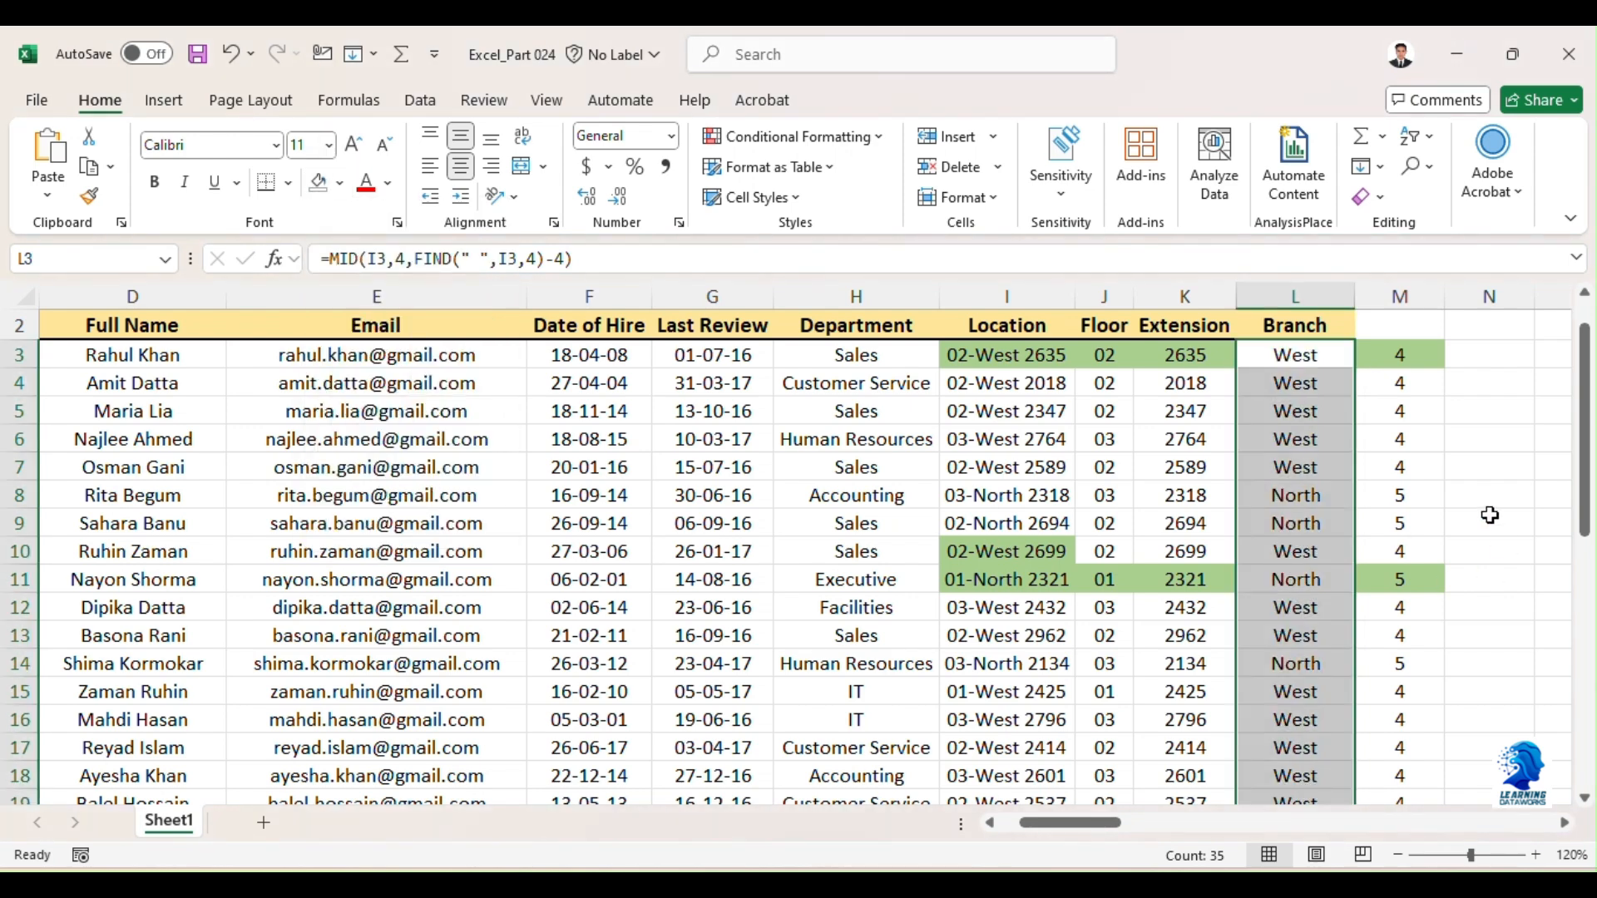
pyautogui.click(1287, 353)
# - Set the font colour of the cells I11:L11 and I3:L3 to red
pyautogui.moveTo(1302, 582); pyautogui.dragTo(980, 569)
pyautogui.click(366, 183)
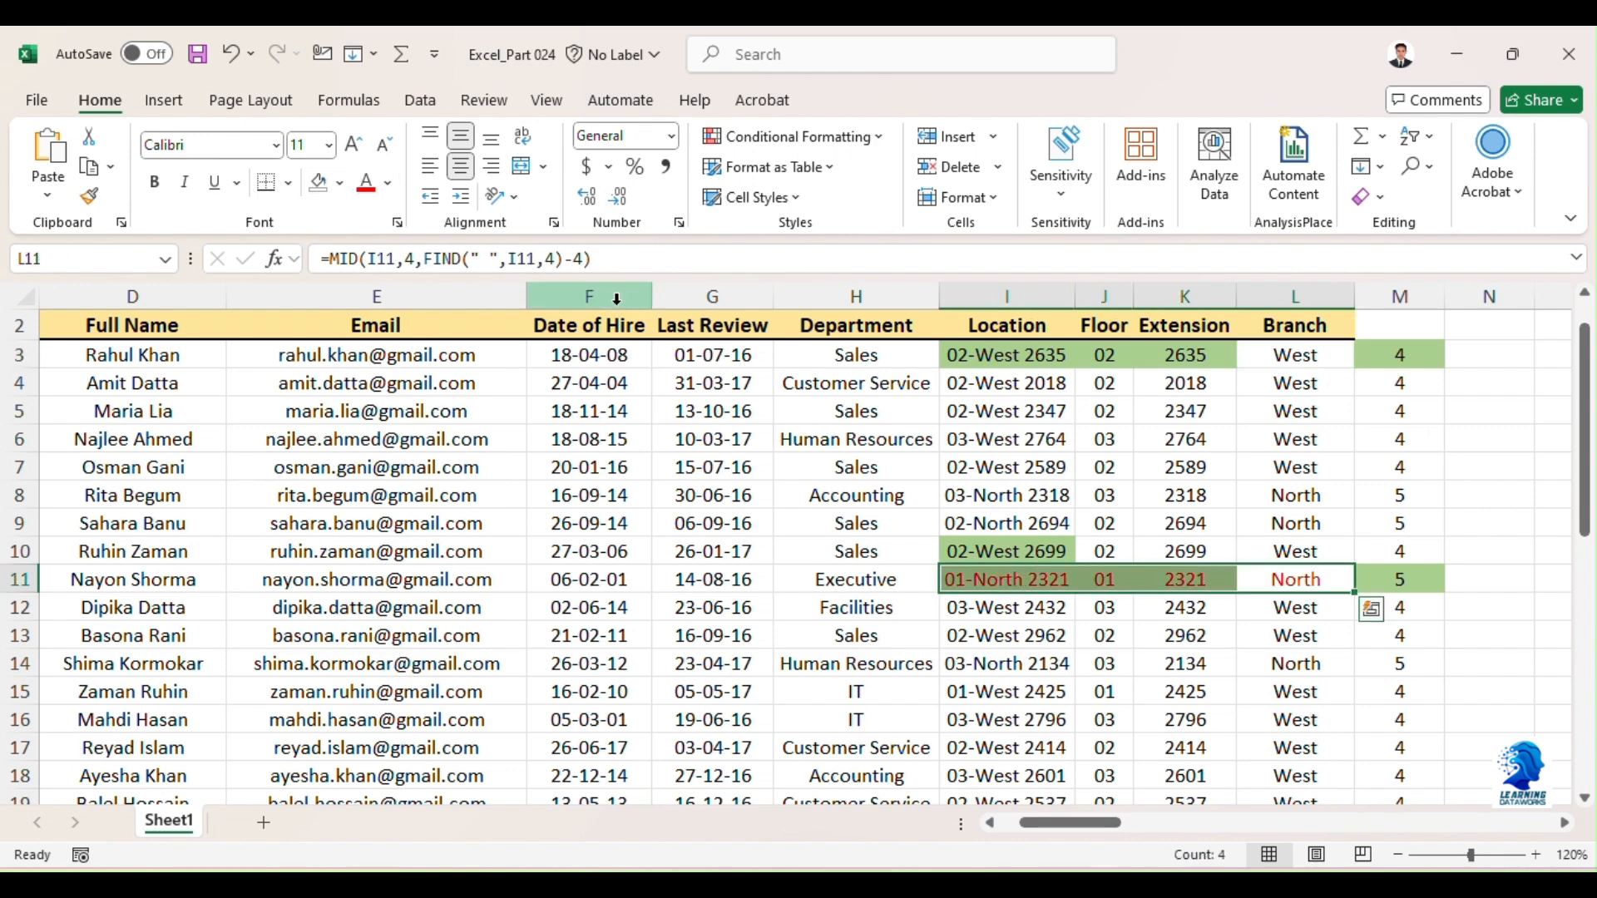
pyautogui.moveTo(1326, 356); pyautogui.dragTo(919, 353)
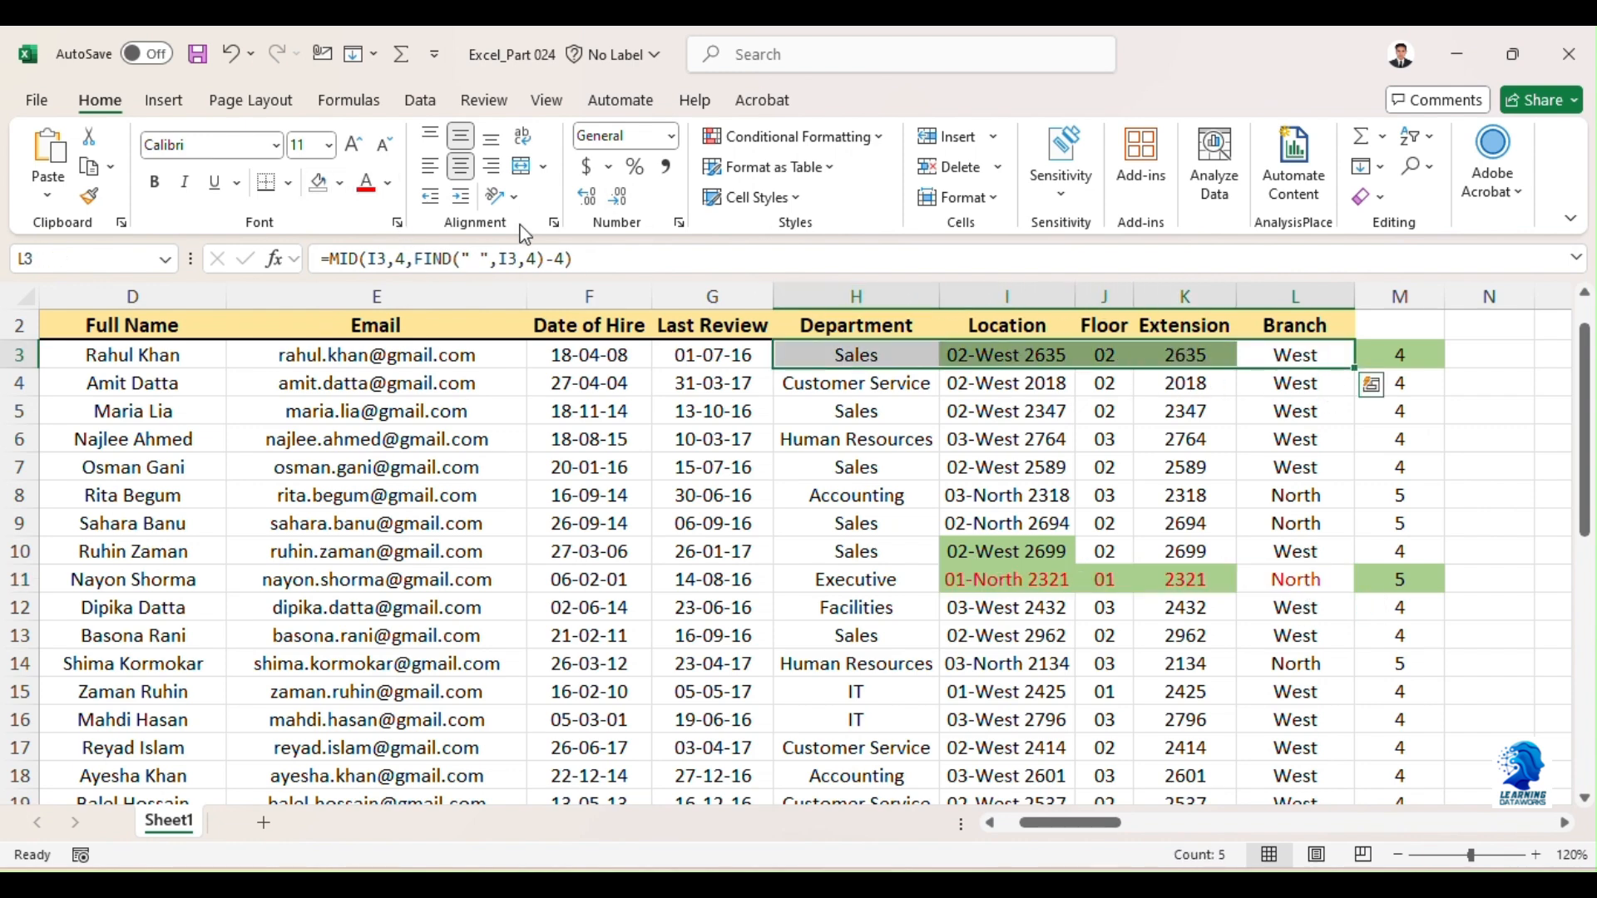
pyautogui.moveTo(1031, 354); pyautogui.dragTo(1310, 358)
pyautogui.click(366, 183)
pyautogui.click(645, 476)
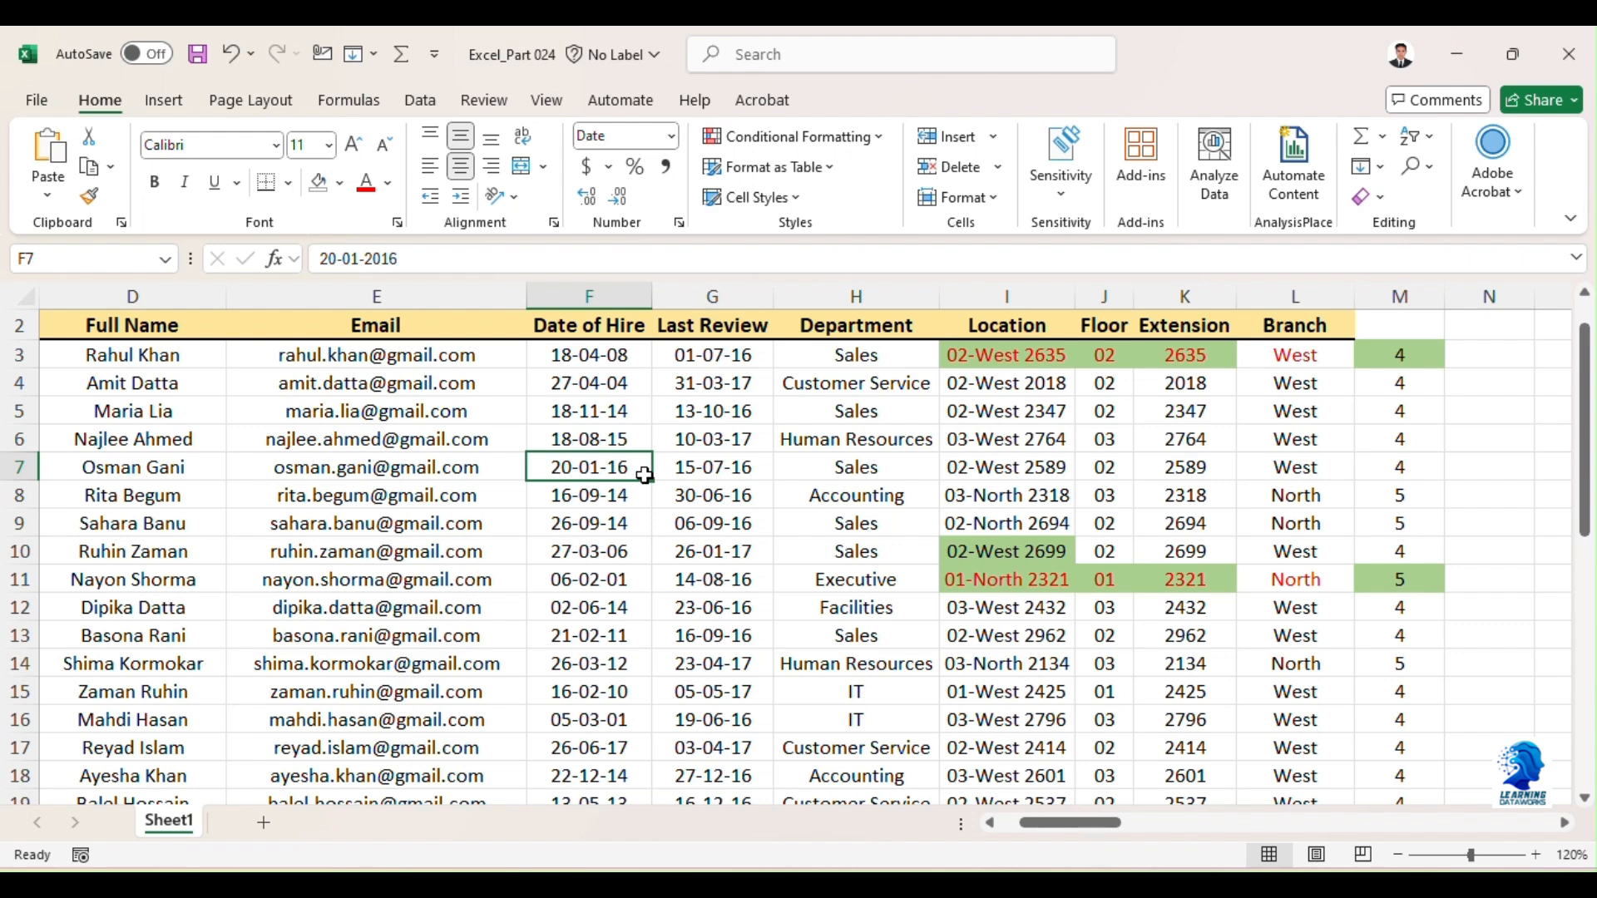
# - Clear the helper FIND formulas from column M and save the workbook
pyautogui.click(1344, 559)
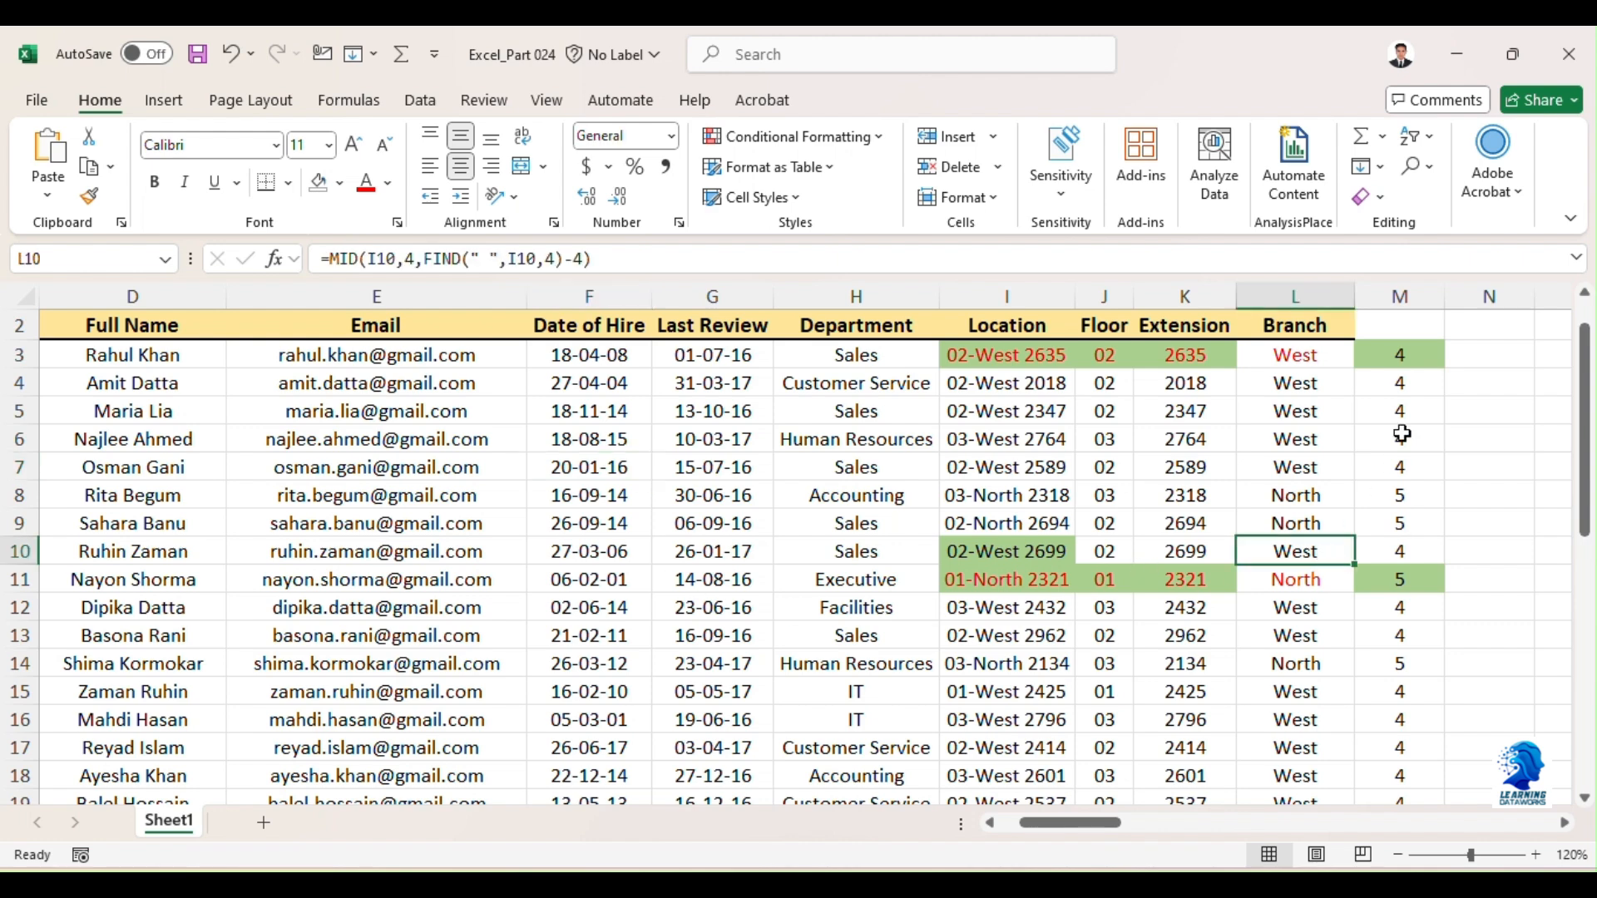
pyautogui.click(1403, 296)
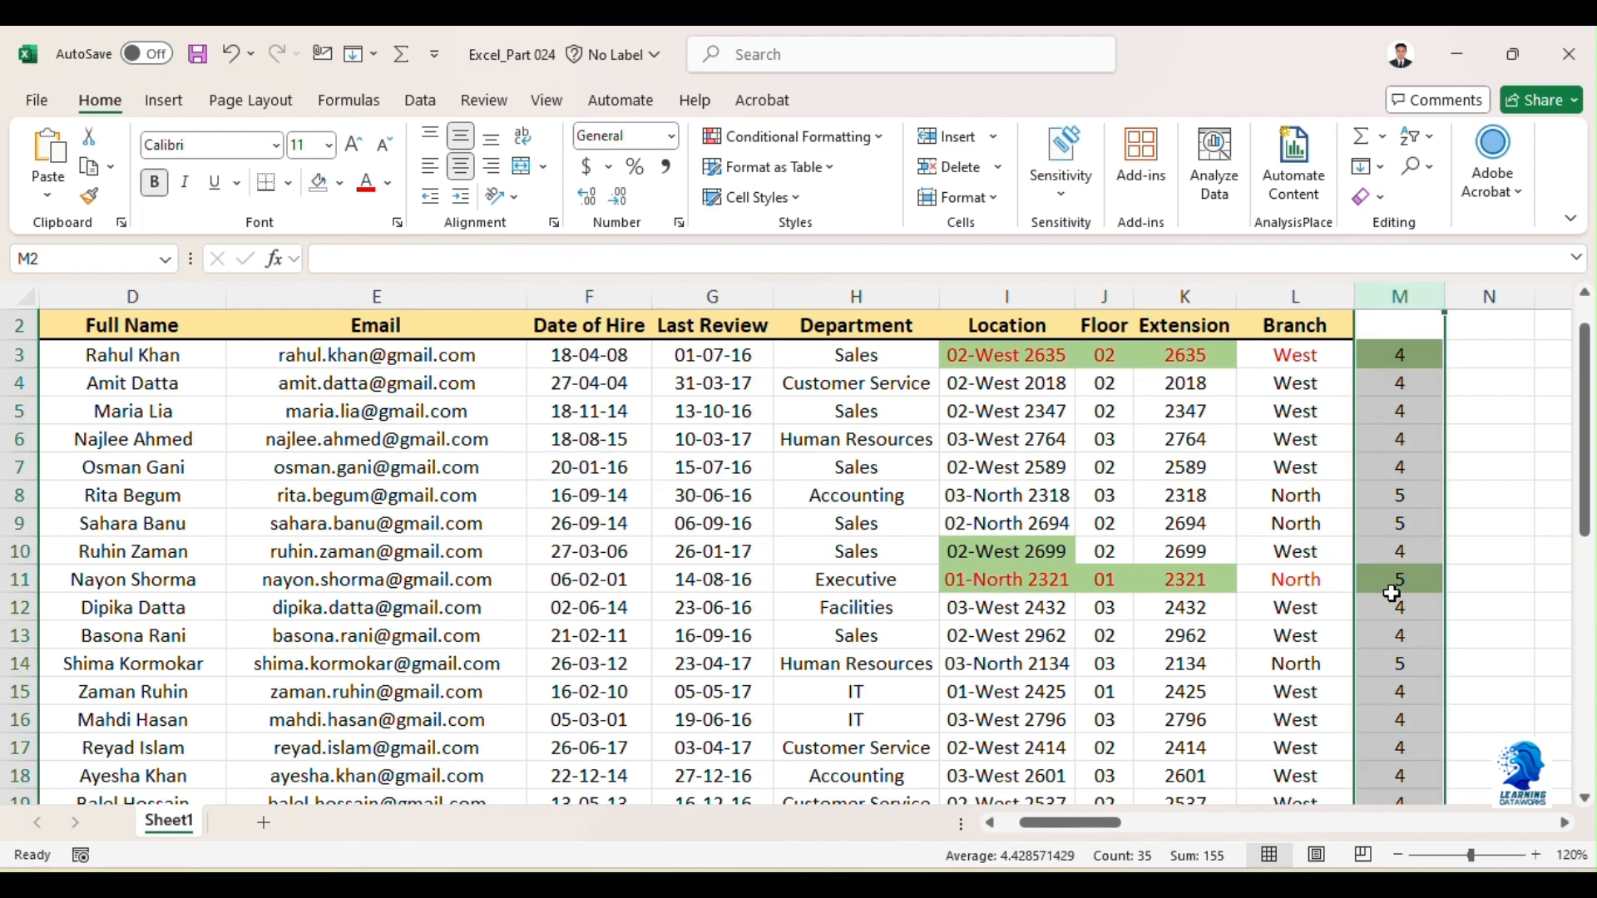
pyautogui.press('Delete')
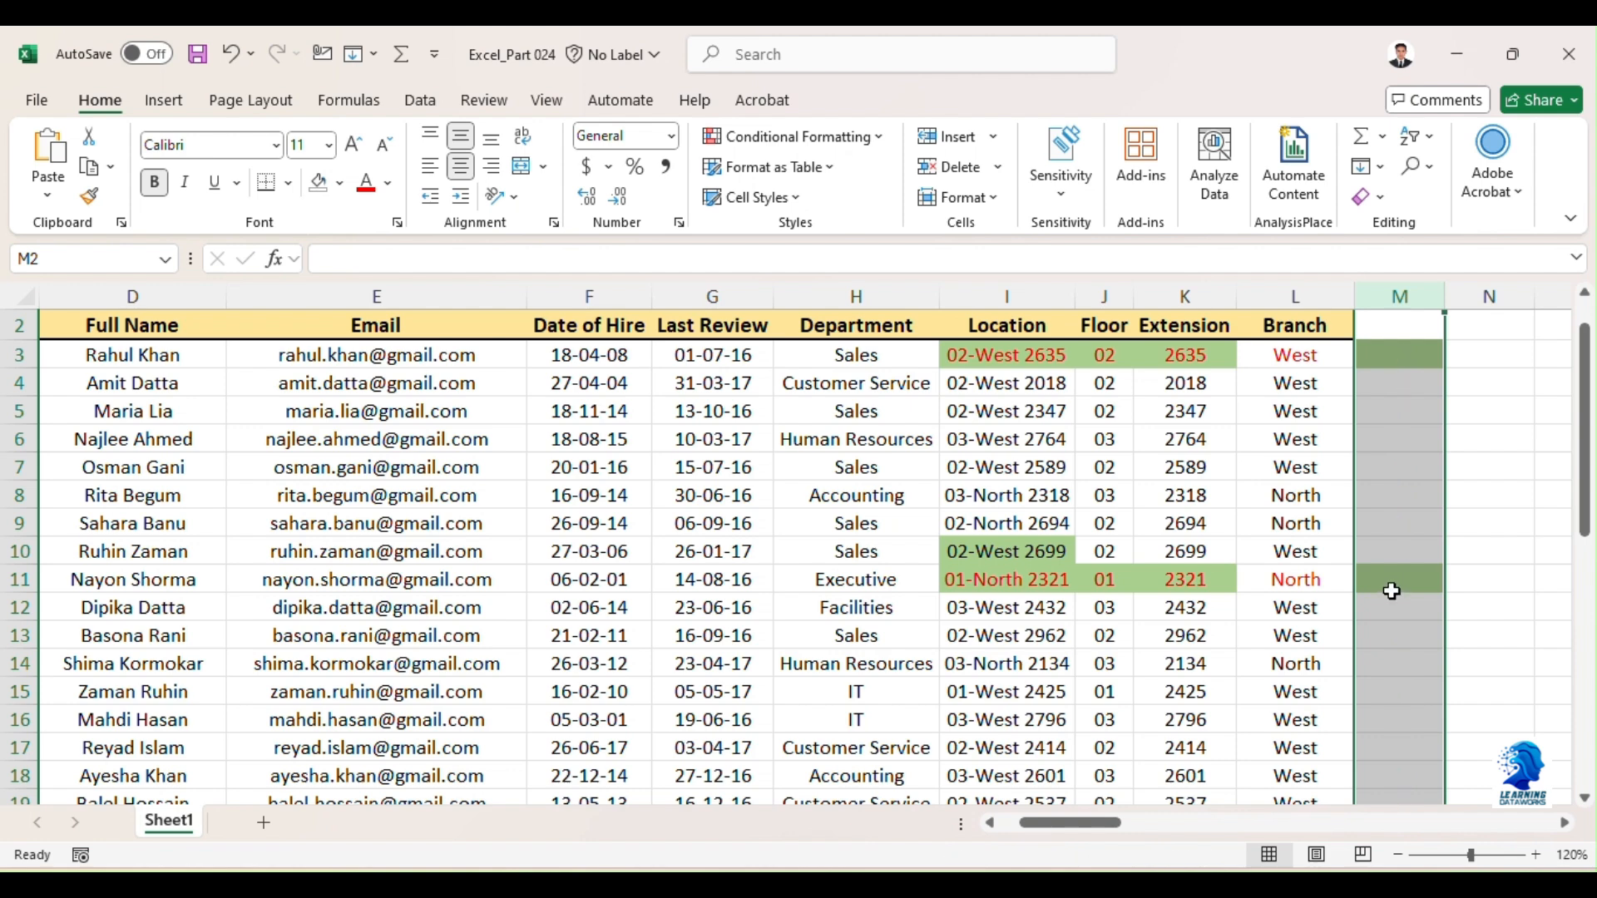
pyautogui.click(1390, 533)
pyautogui.hotkey('ctrl', 's')
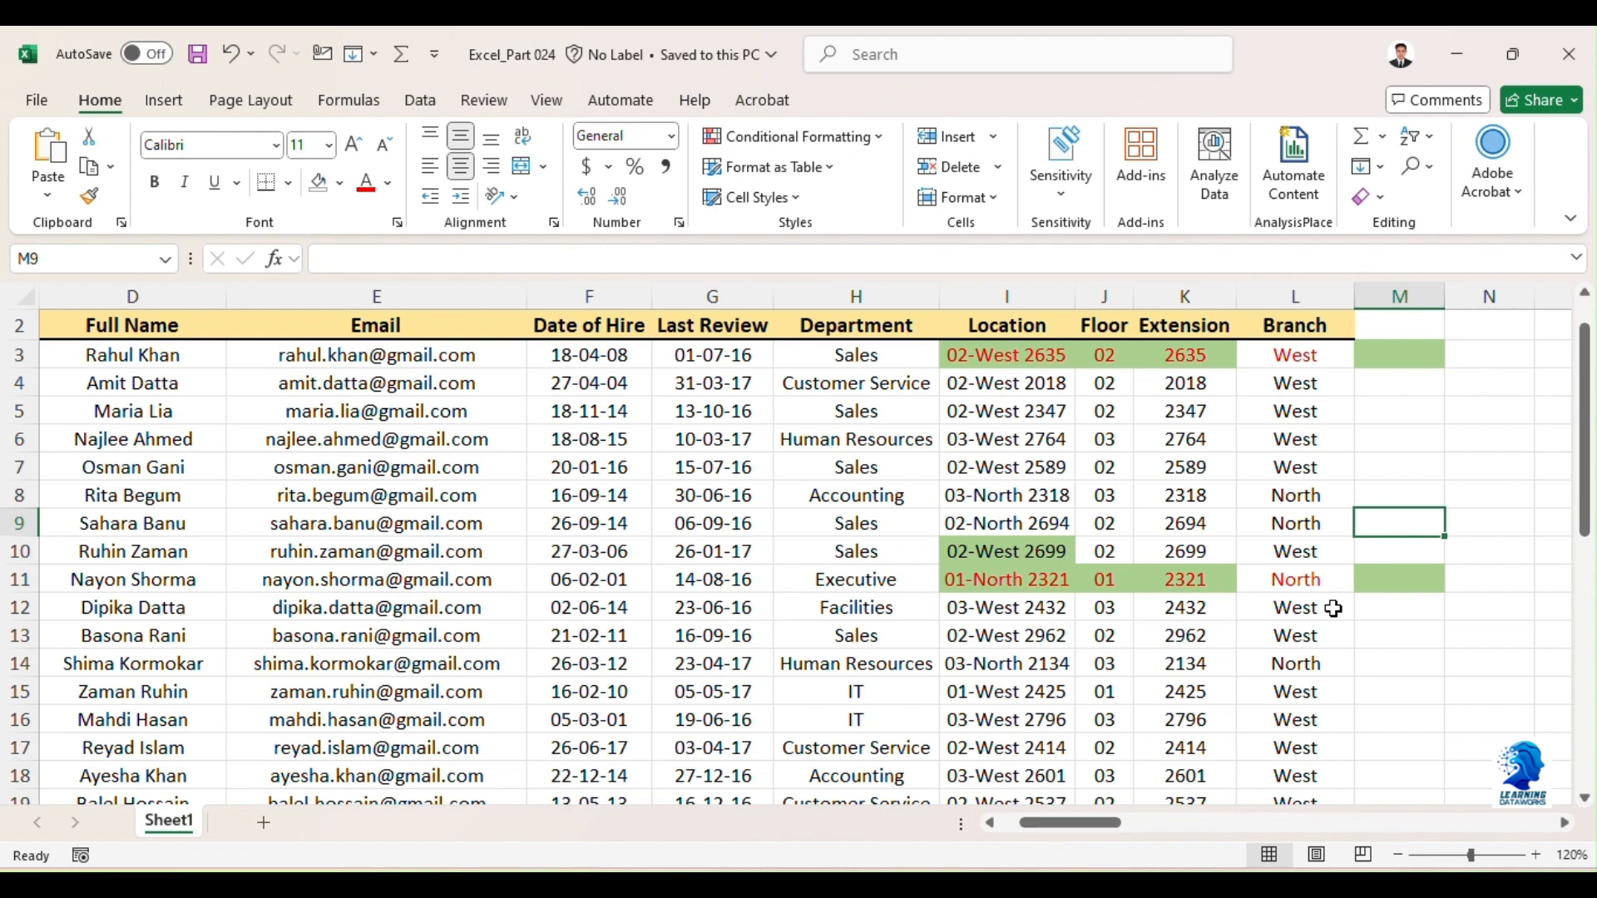